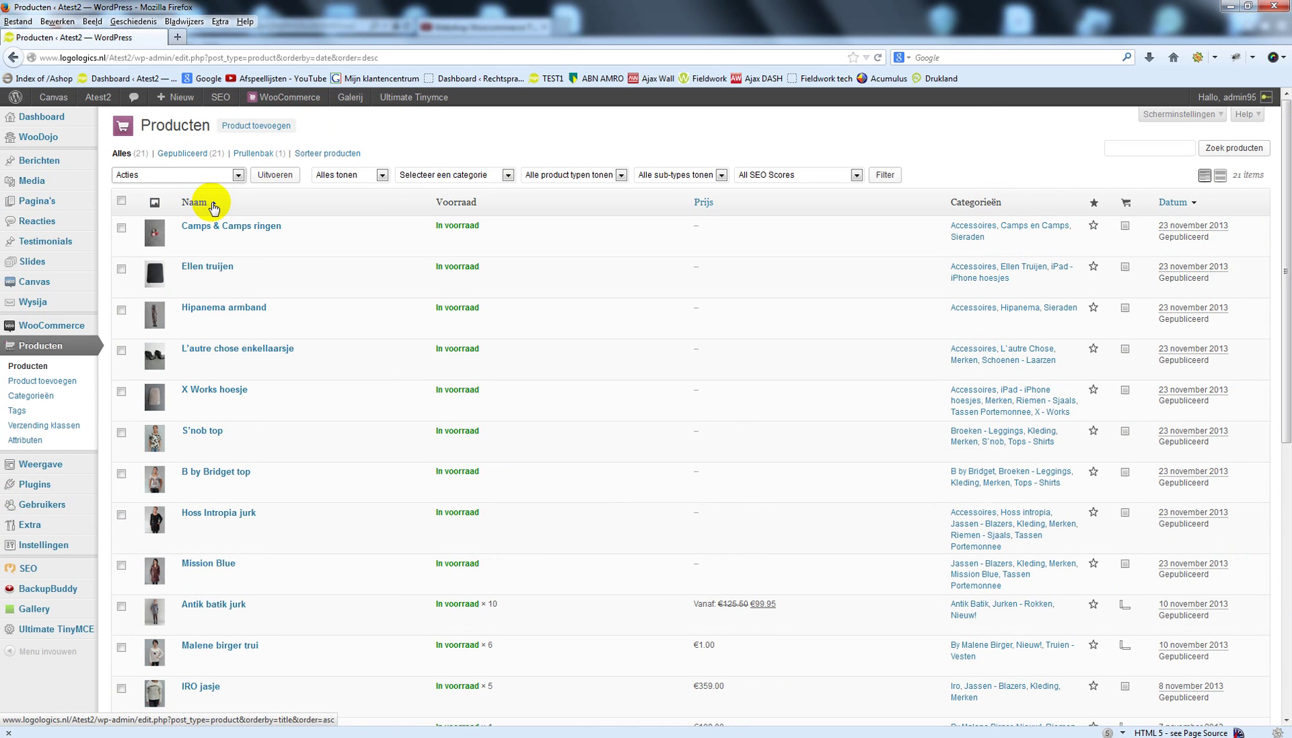
# Sort the product list by Naam, and re-sort it by Prijs in ascending order
pyautogui.click(214, 207)
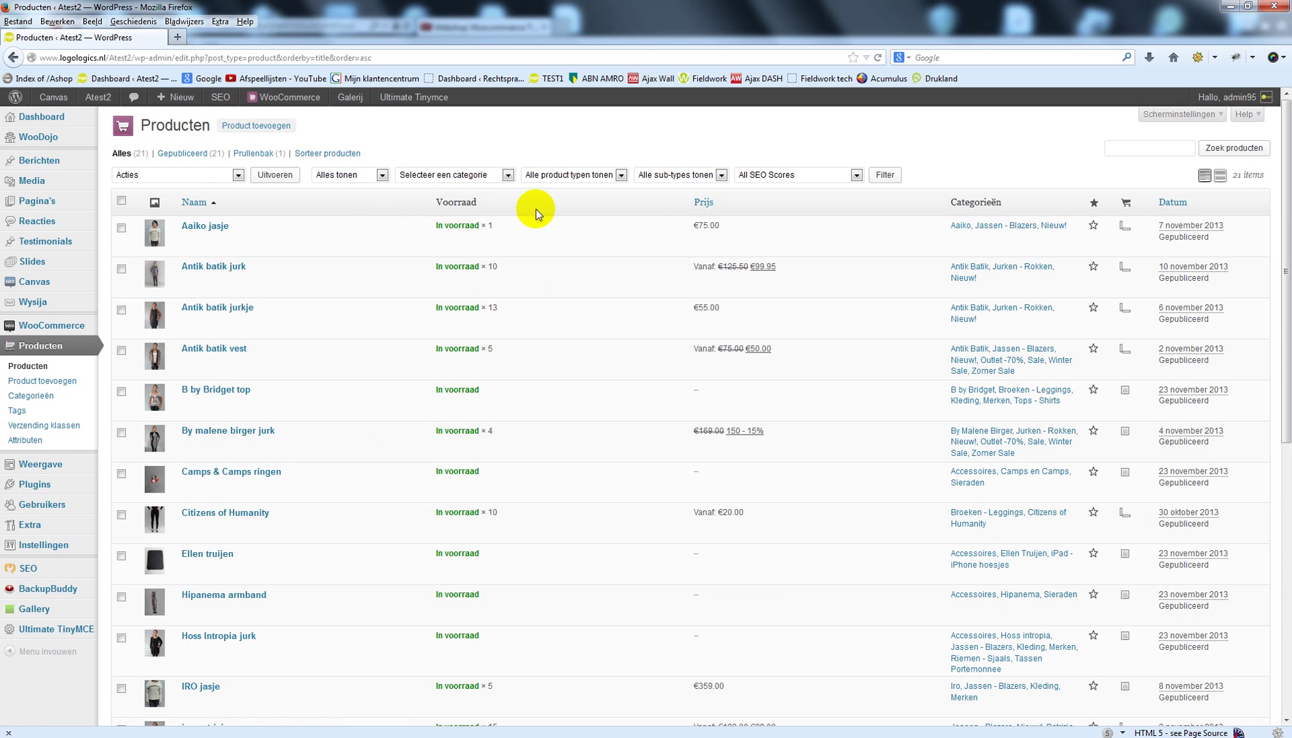
pyautogui.click(721, 205)
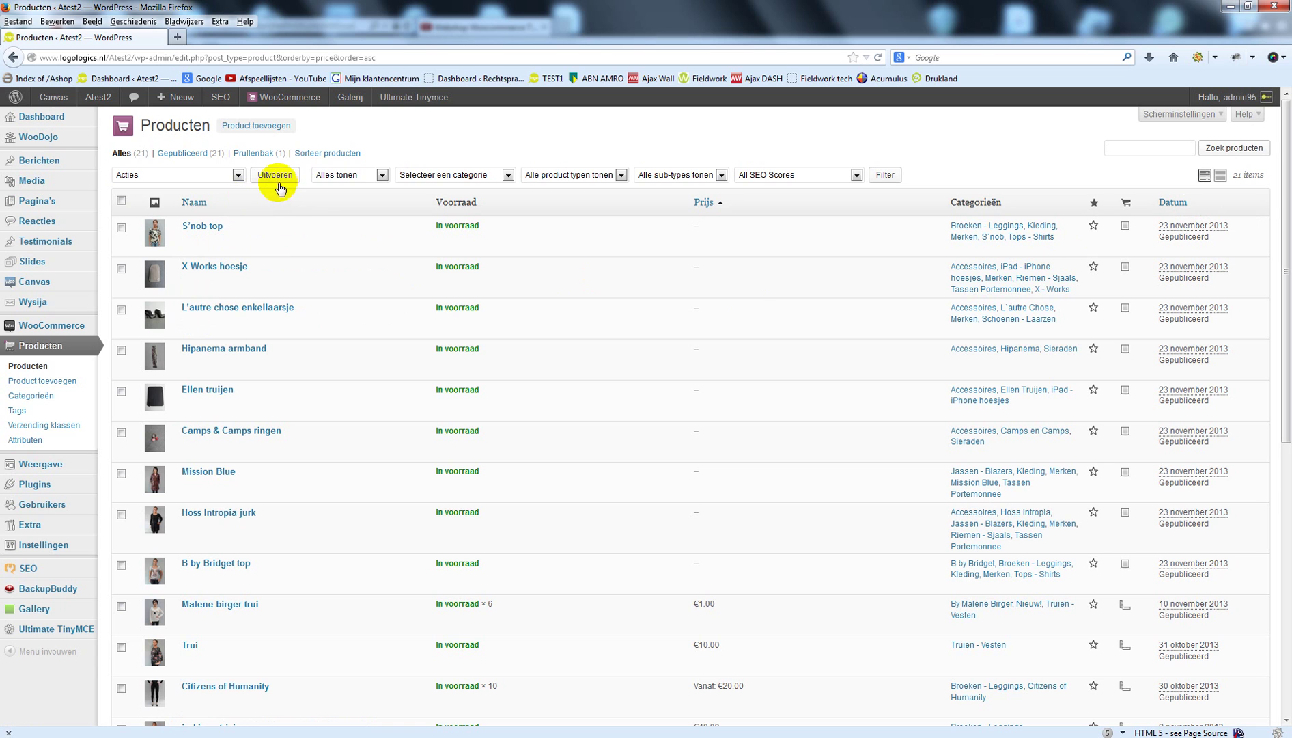
# Check the month filter options and filter the product list by the category Broeken - Leggings
pyautogui.click(383, 179)
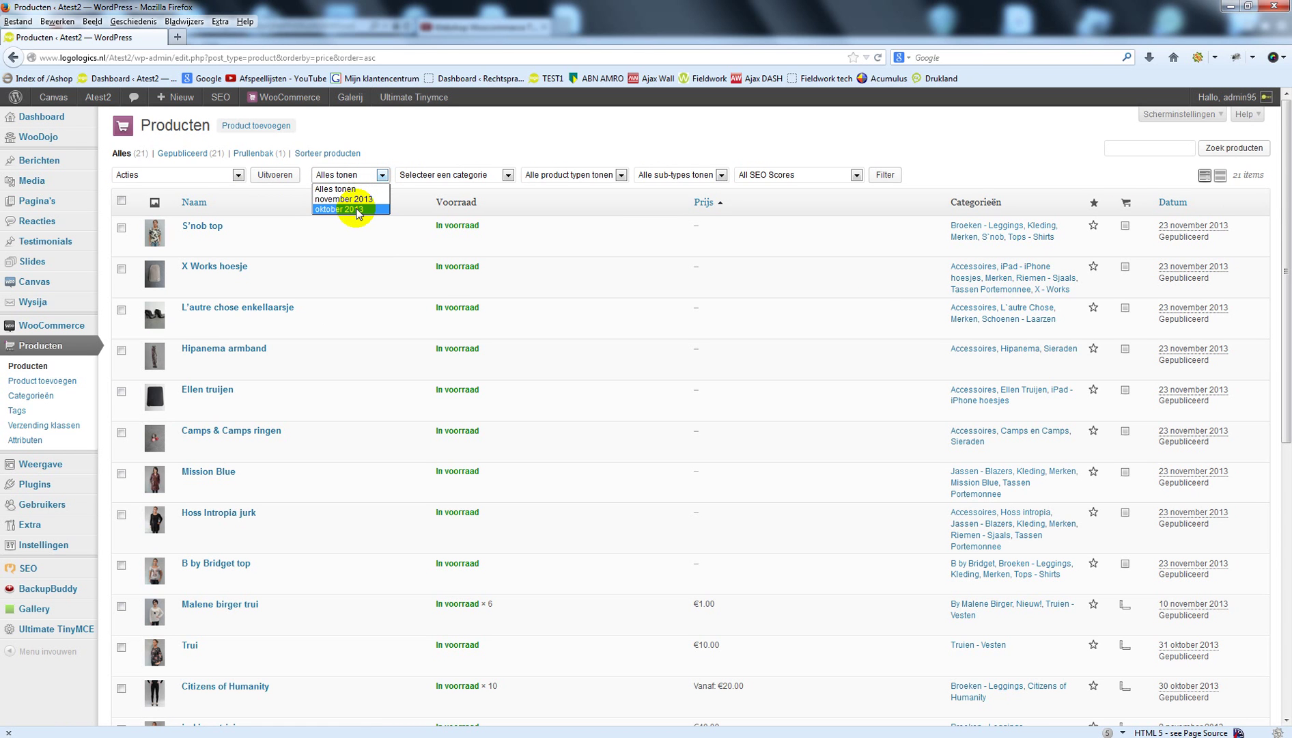
pyautogui.click(508, 179)
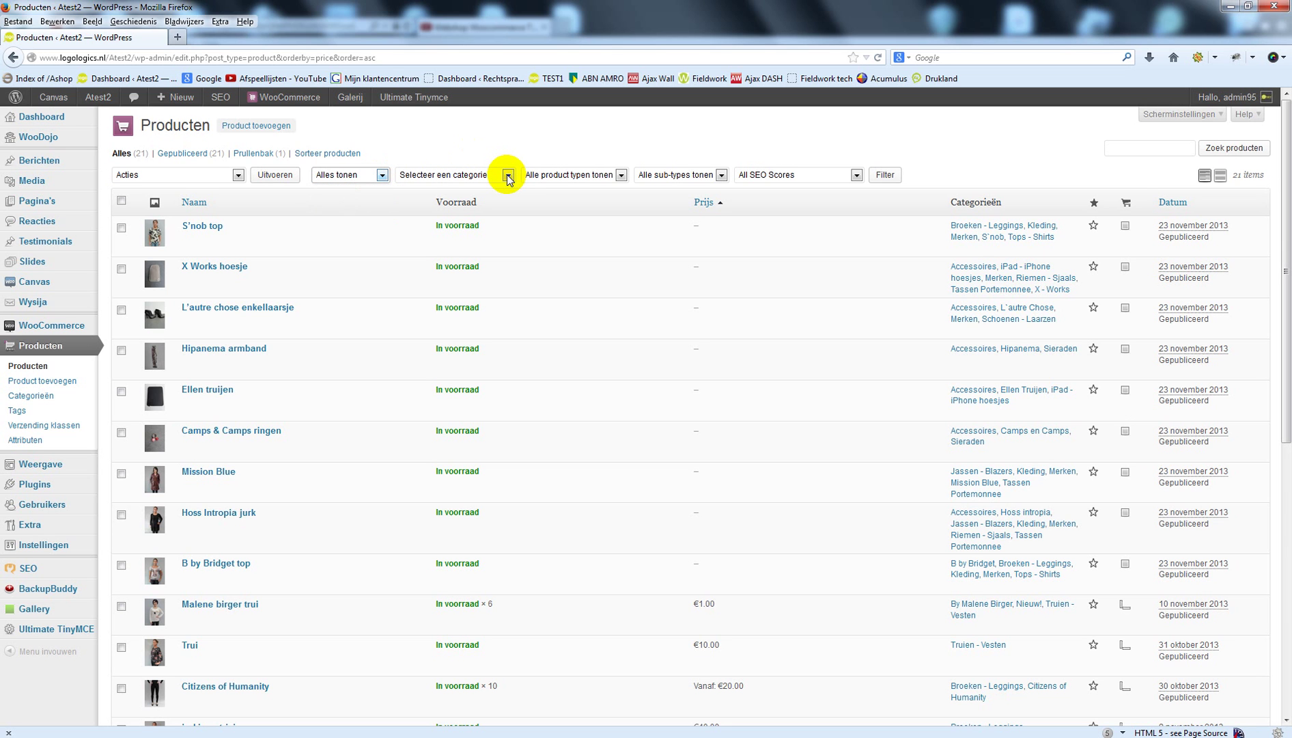
pyautogui.click(508, 178)
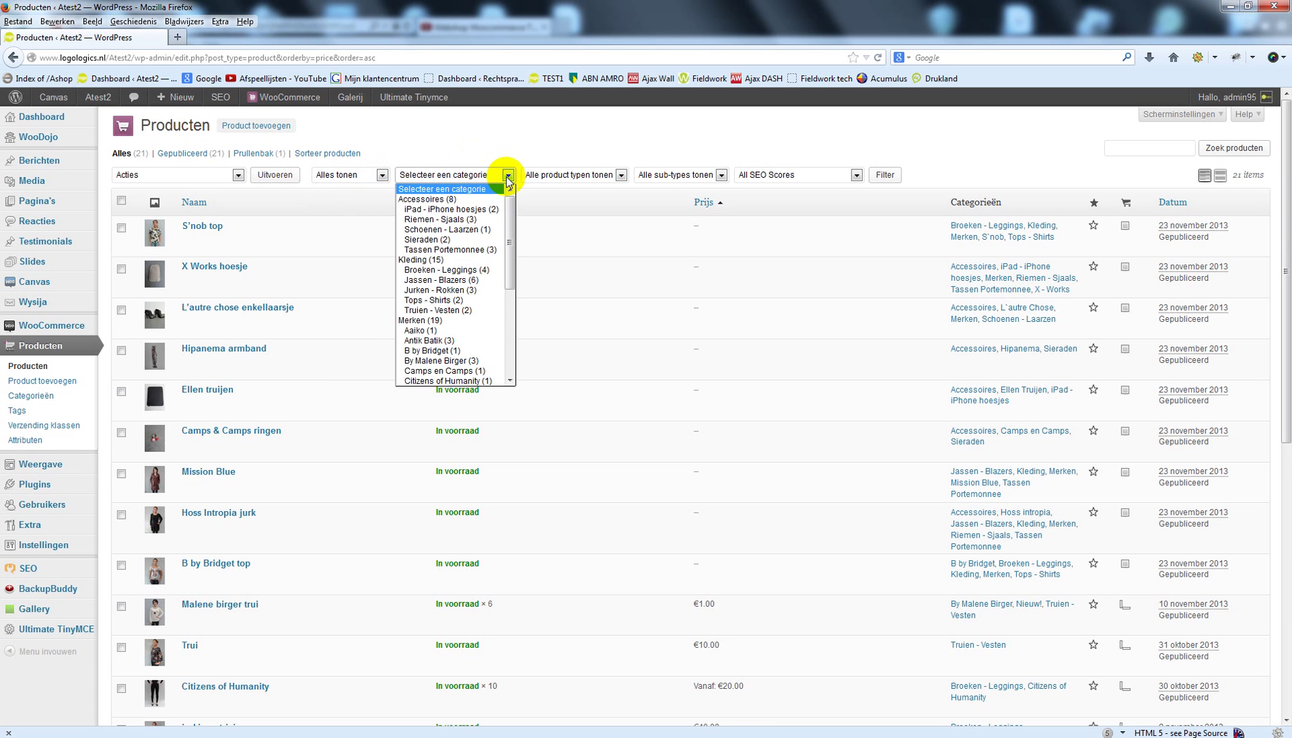
pyautogui.click(445, 270)
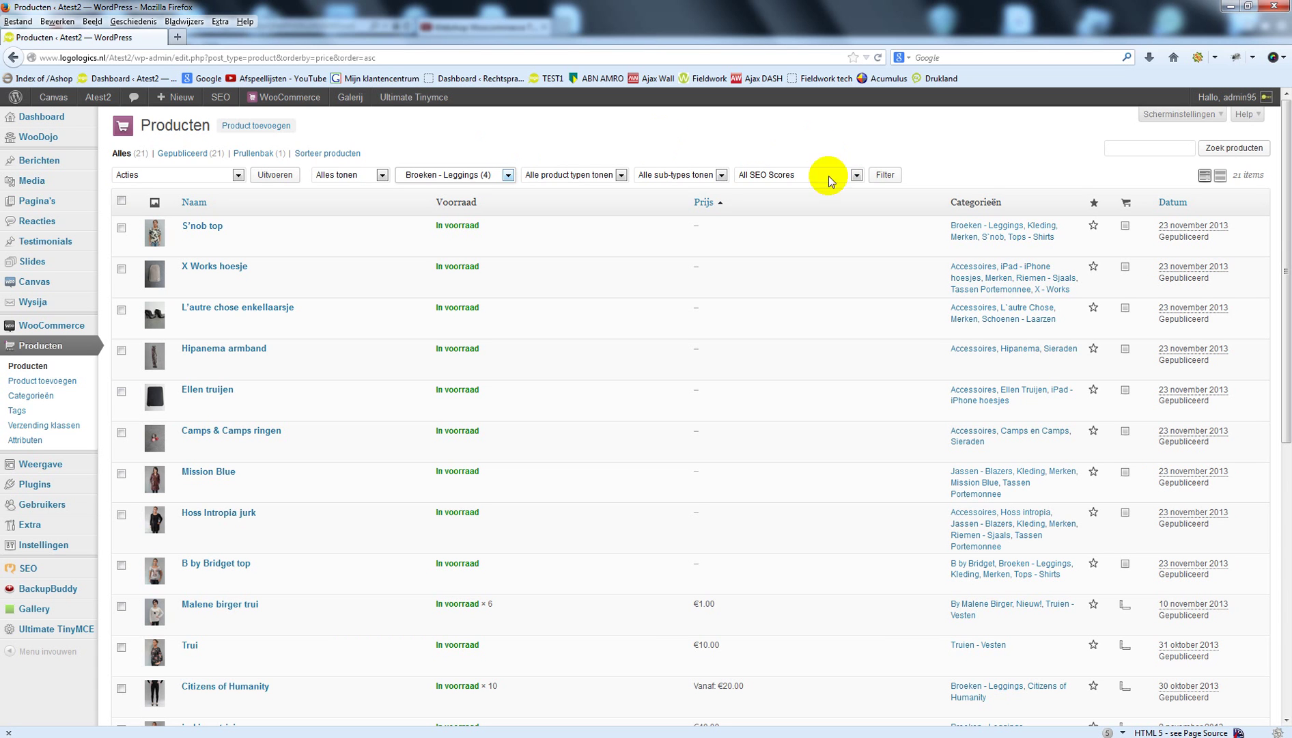
pyautogui.click(885, 176)
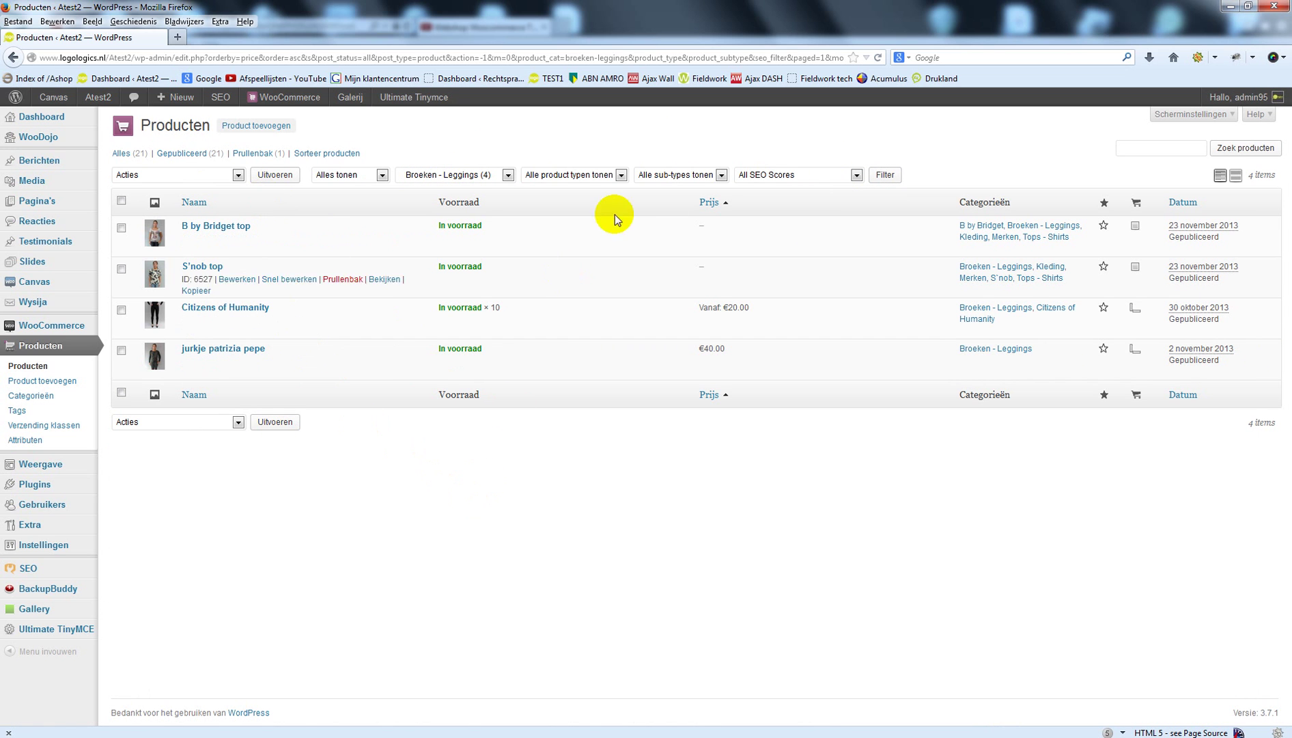
# Examine the available filter options for product types, sub-types and SEO scores without applying any
pyautogui.click(621, 176)
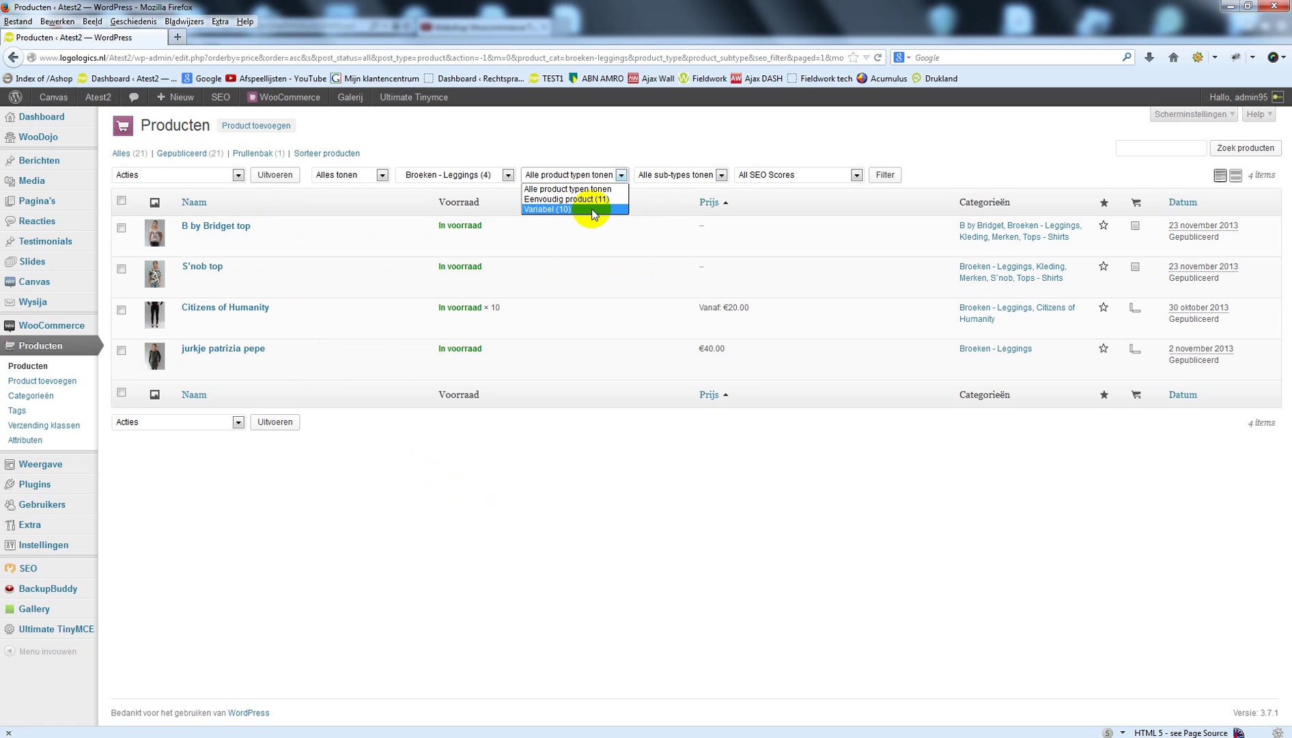
pyautogui.click(721, 179)
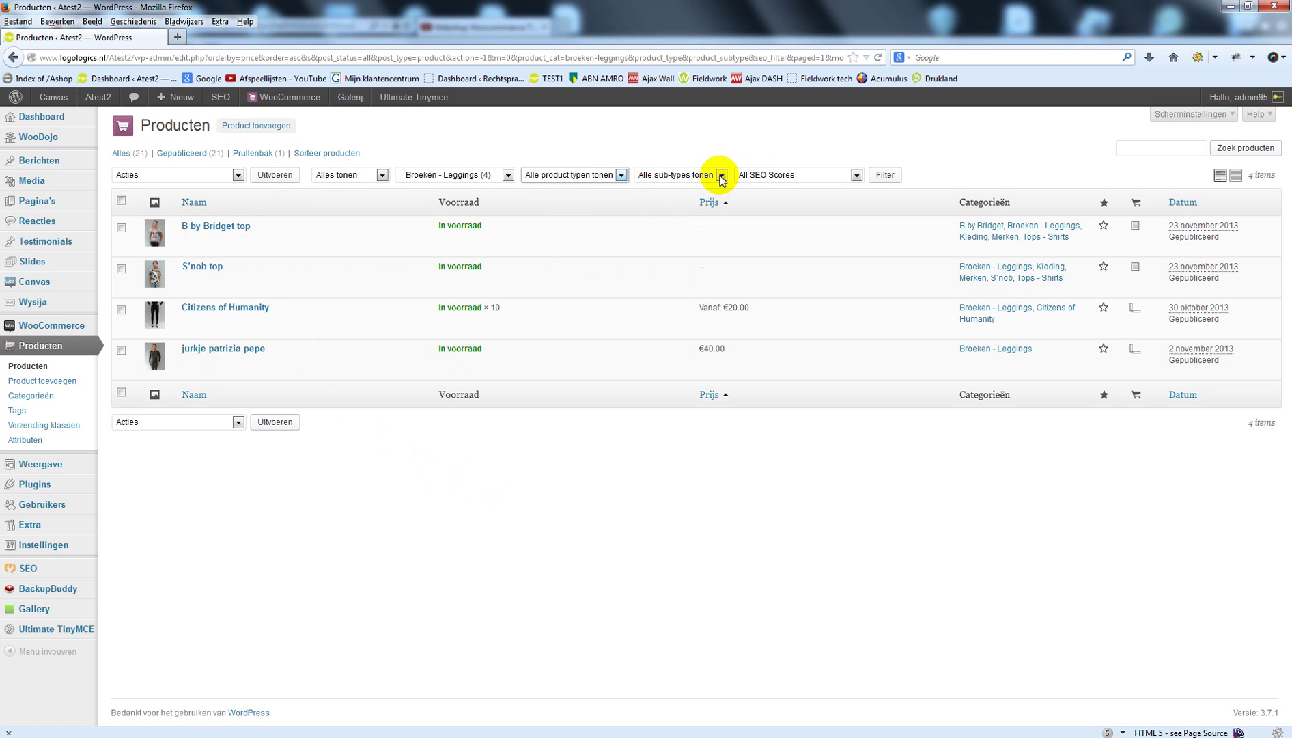
pyautogui.click(721, 177)
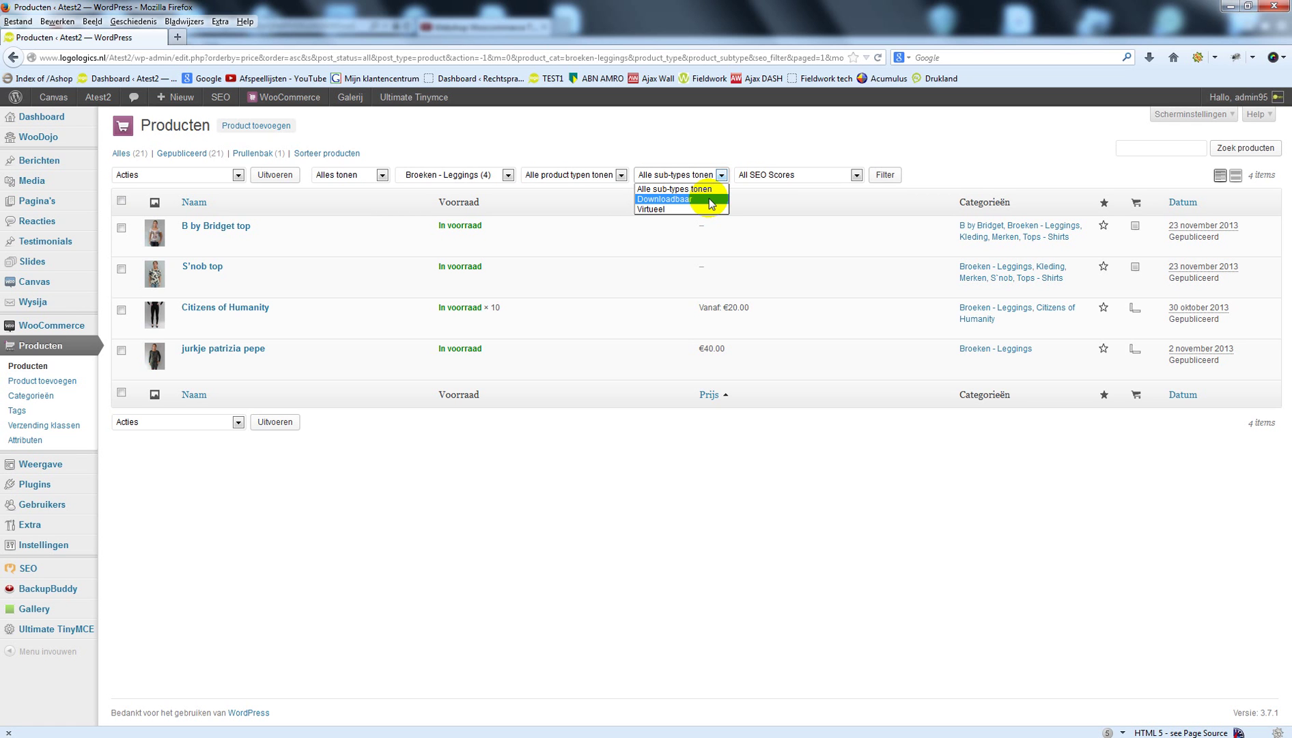
pyautogui.click(781, 188)
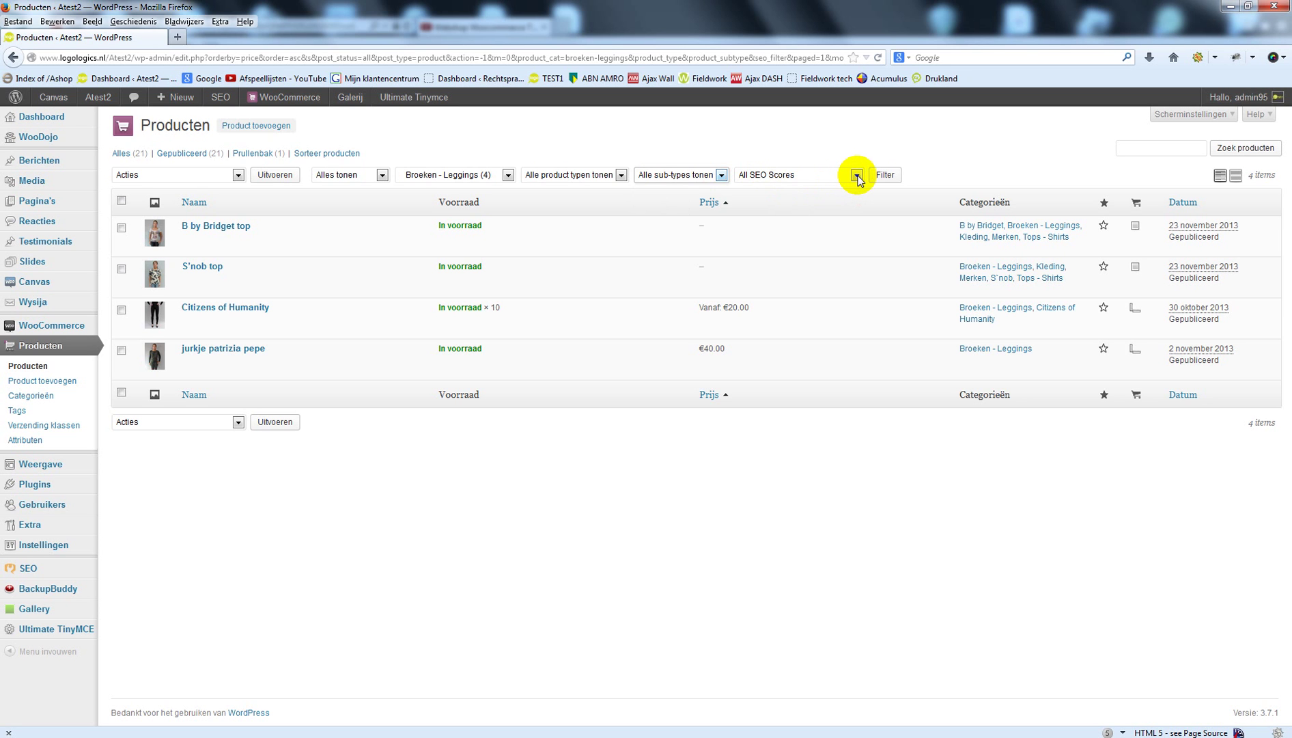
pyautogui.click(857, 177)
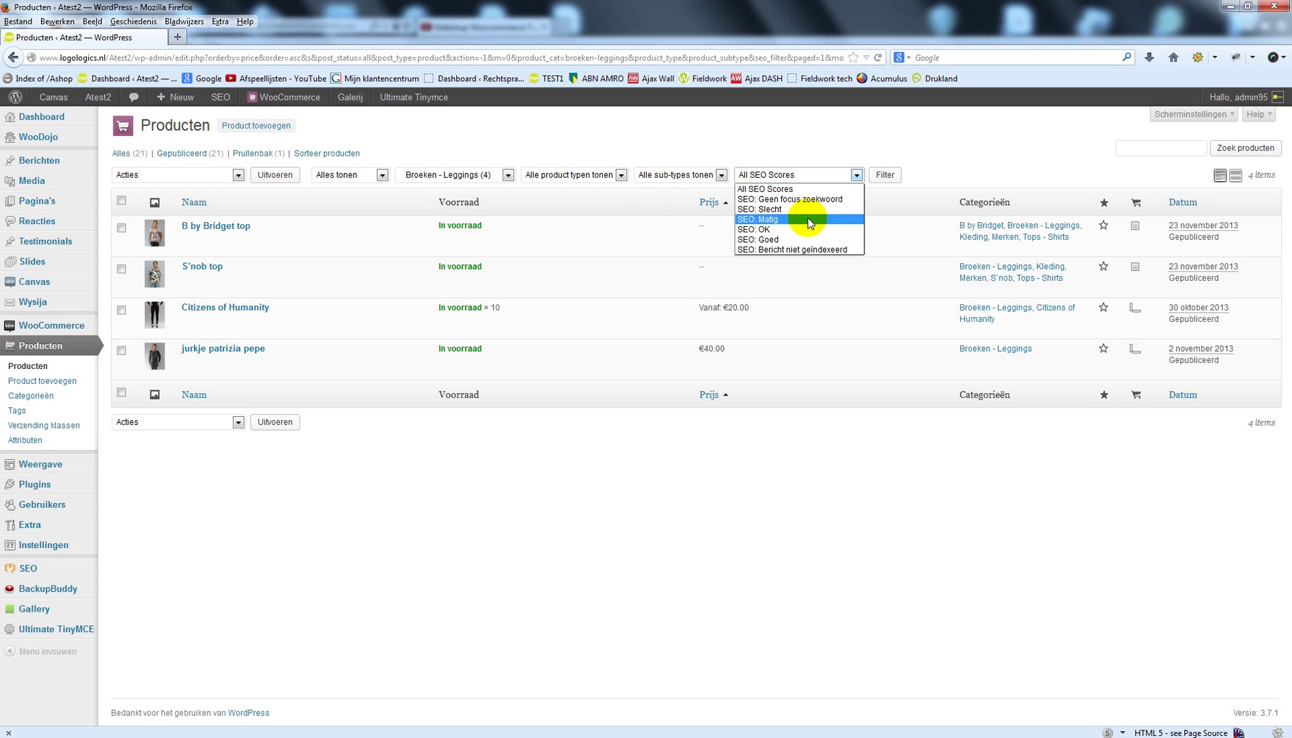
pyautogui.click(841, 153)
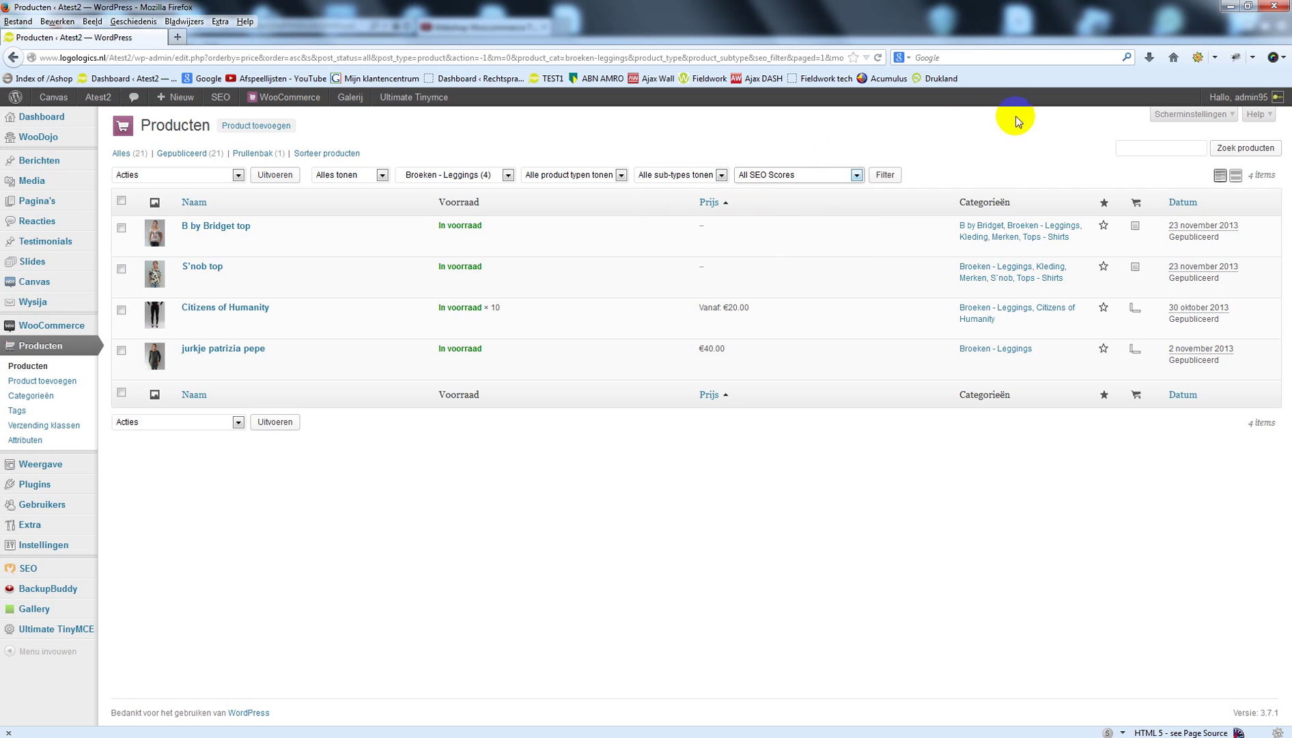
# Show the SEO column in the product list through the screen settings, and hide it again
pyautogui.click(1217, 120)
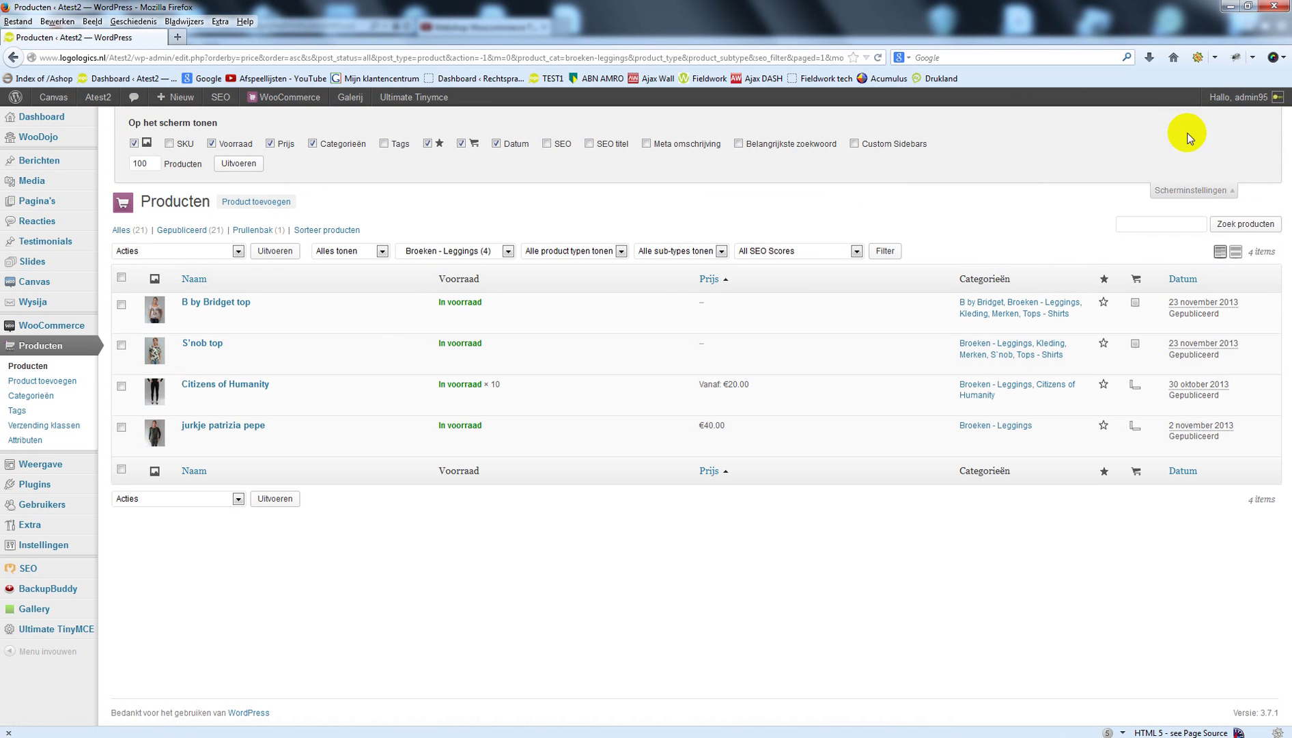
pyautogui.click(547, 144)
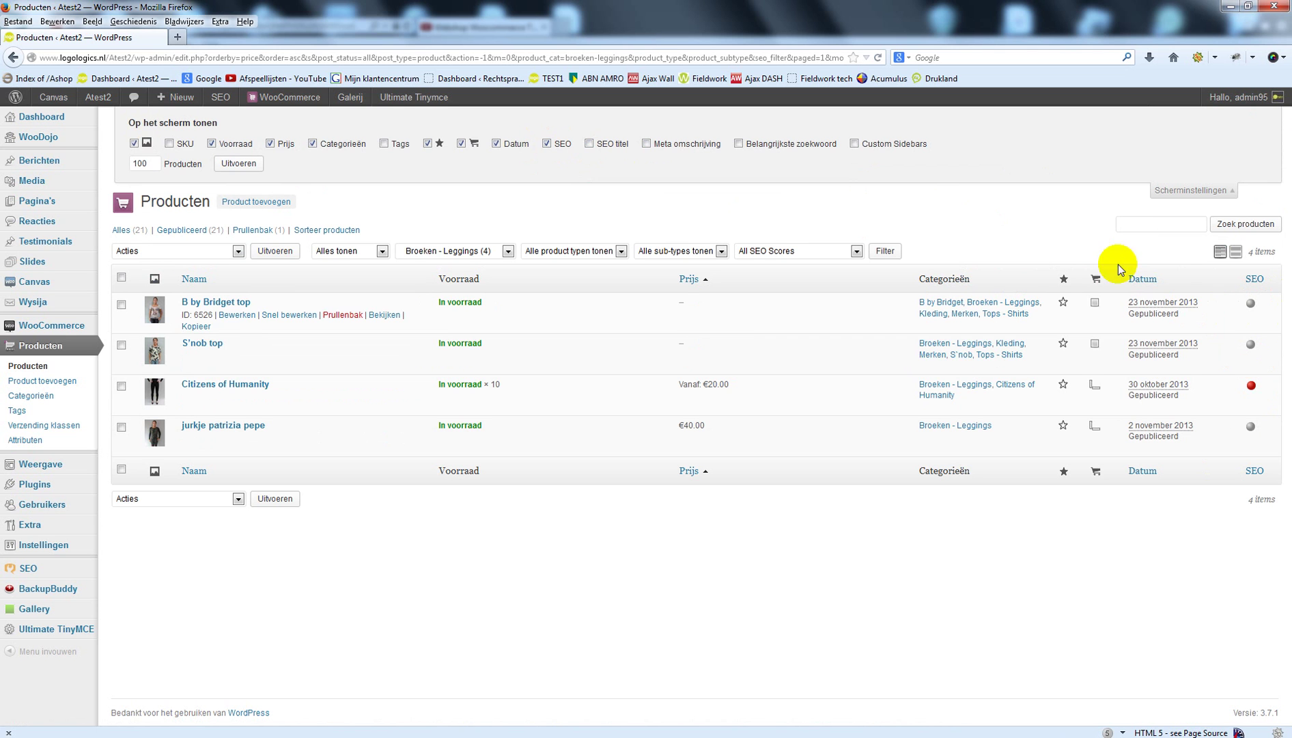
pyautogui.click(545, 145)
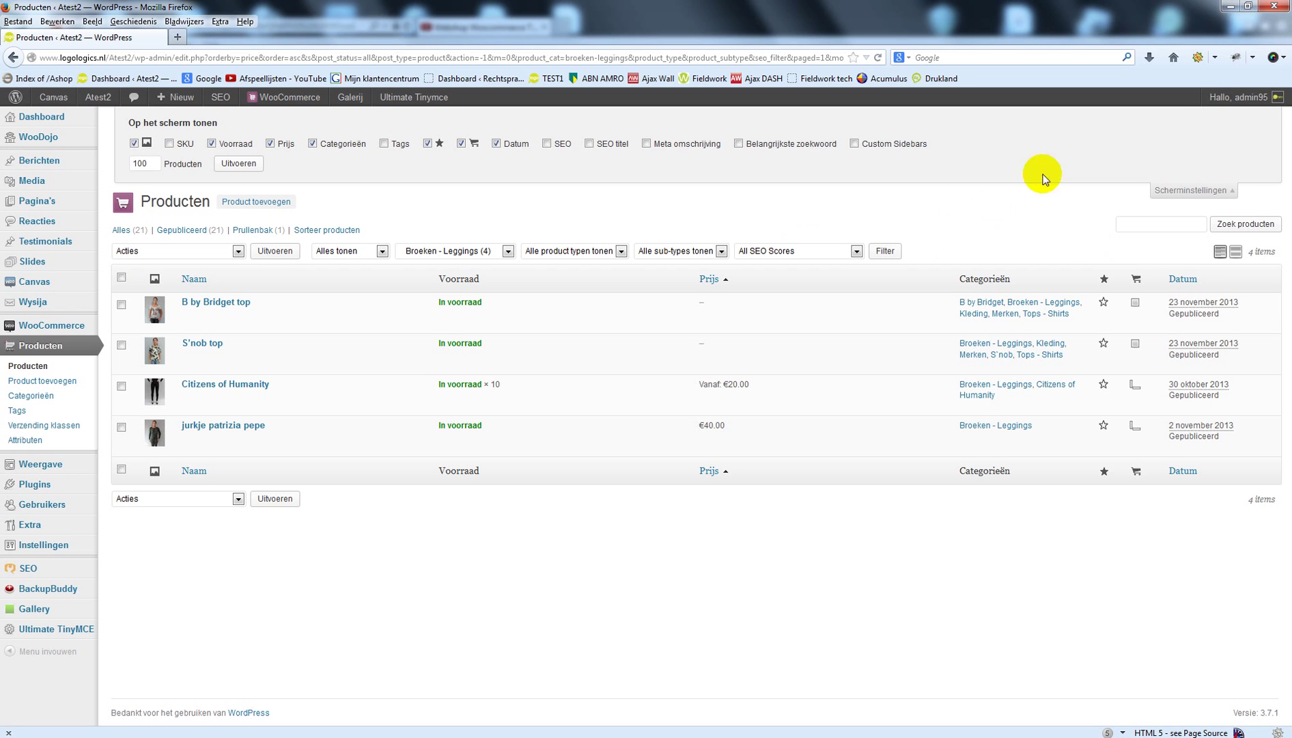
pyautogui.click(1230, 193)
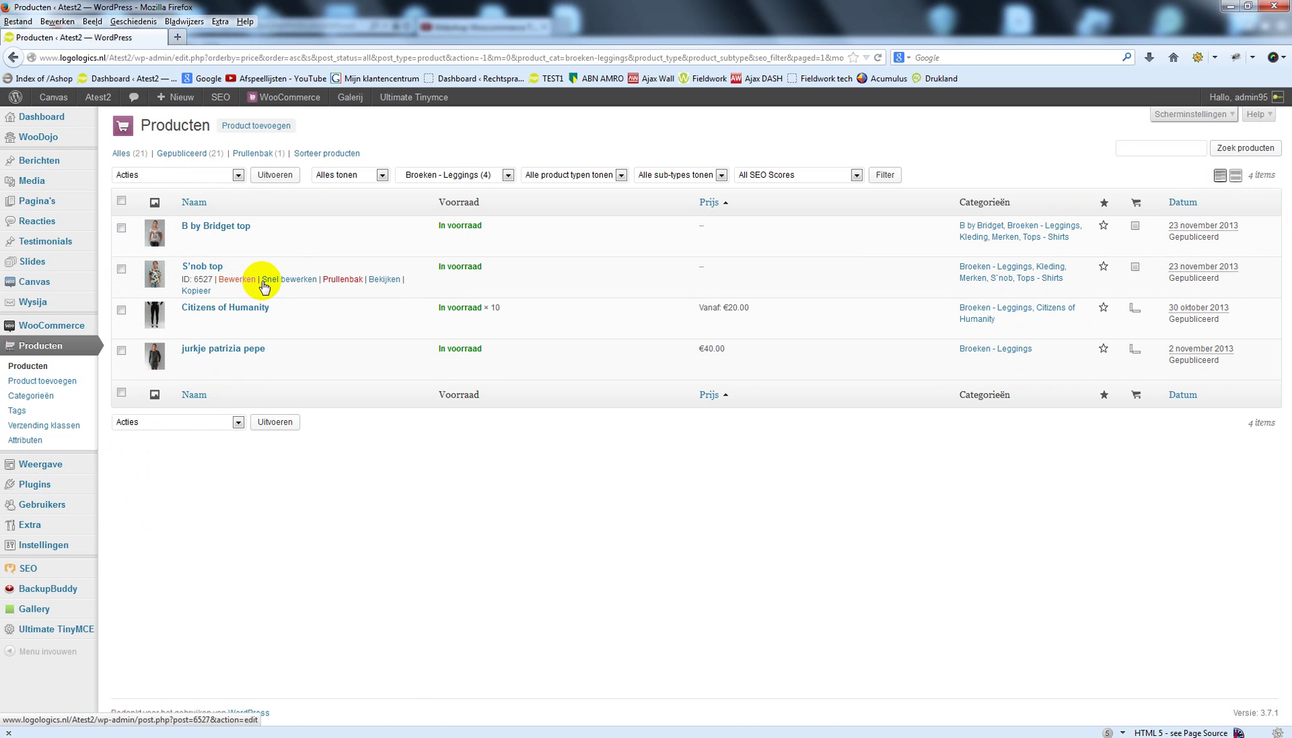
# Open the quick edit form of the S'nob top product and update the product
pyautogui.click(292, 279)
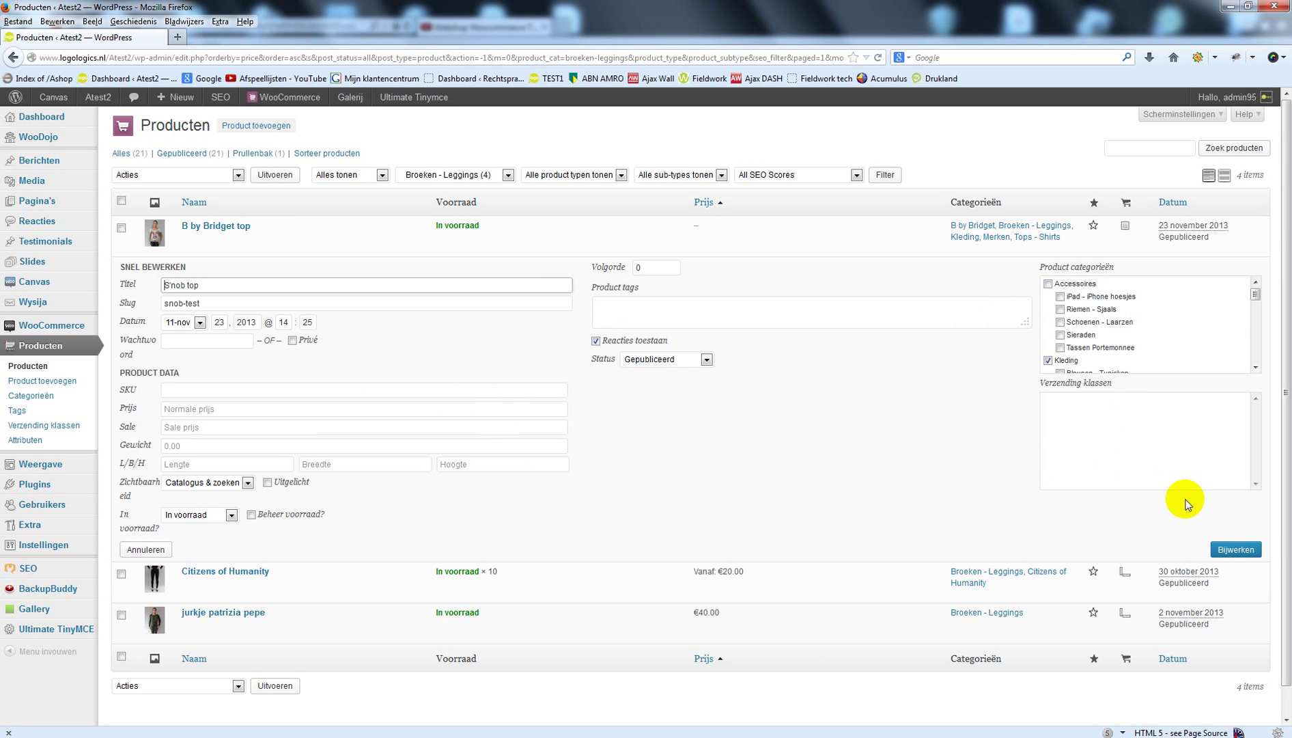
pyautogui.click(1234, 554)
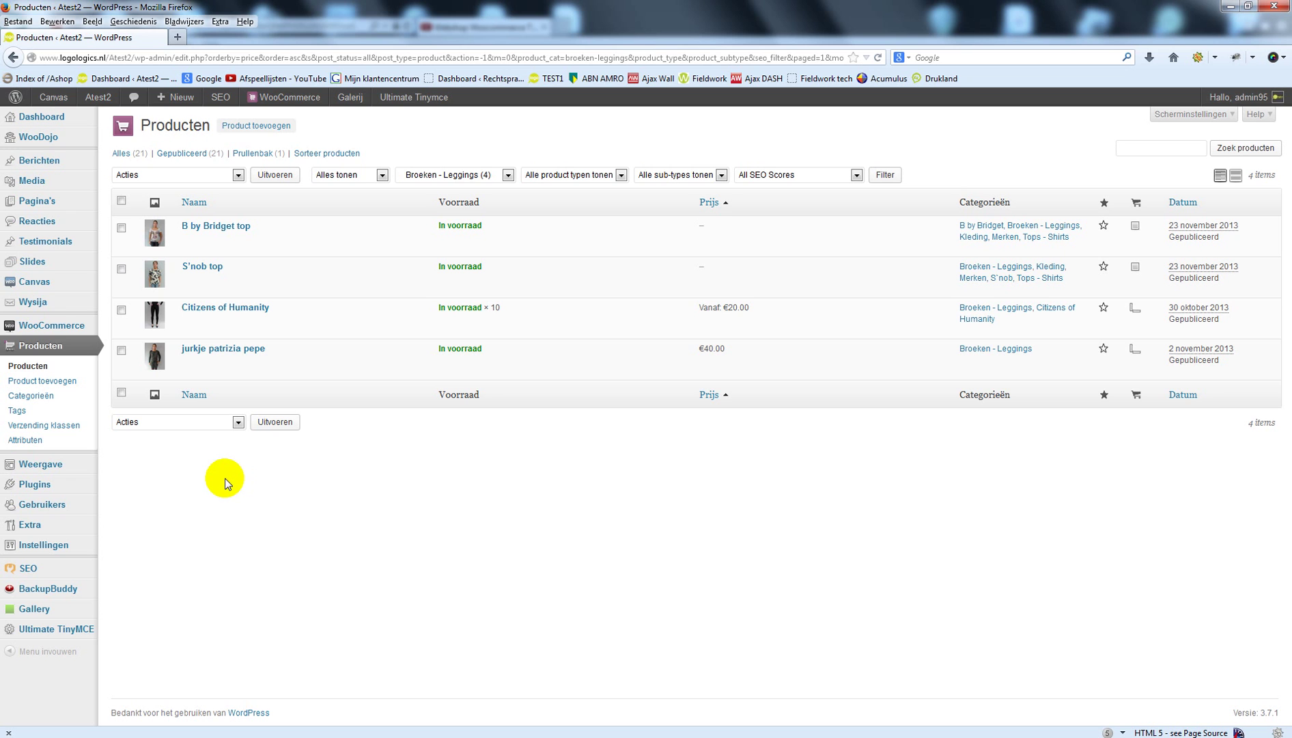
pyautogui.click(122, 200)
pyautogui.click(239, 176)
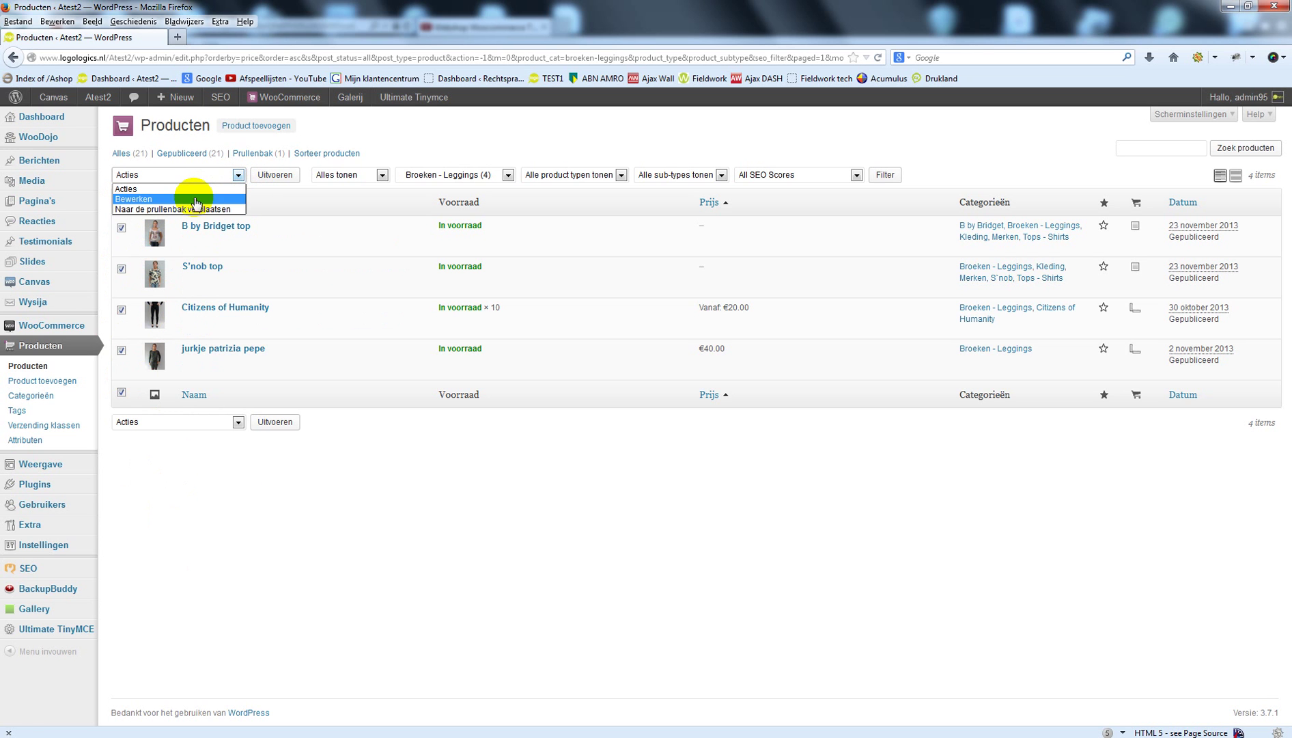
pyautogui.click(195, 200)
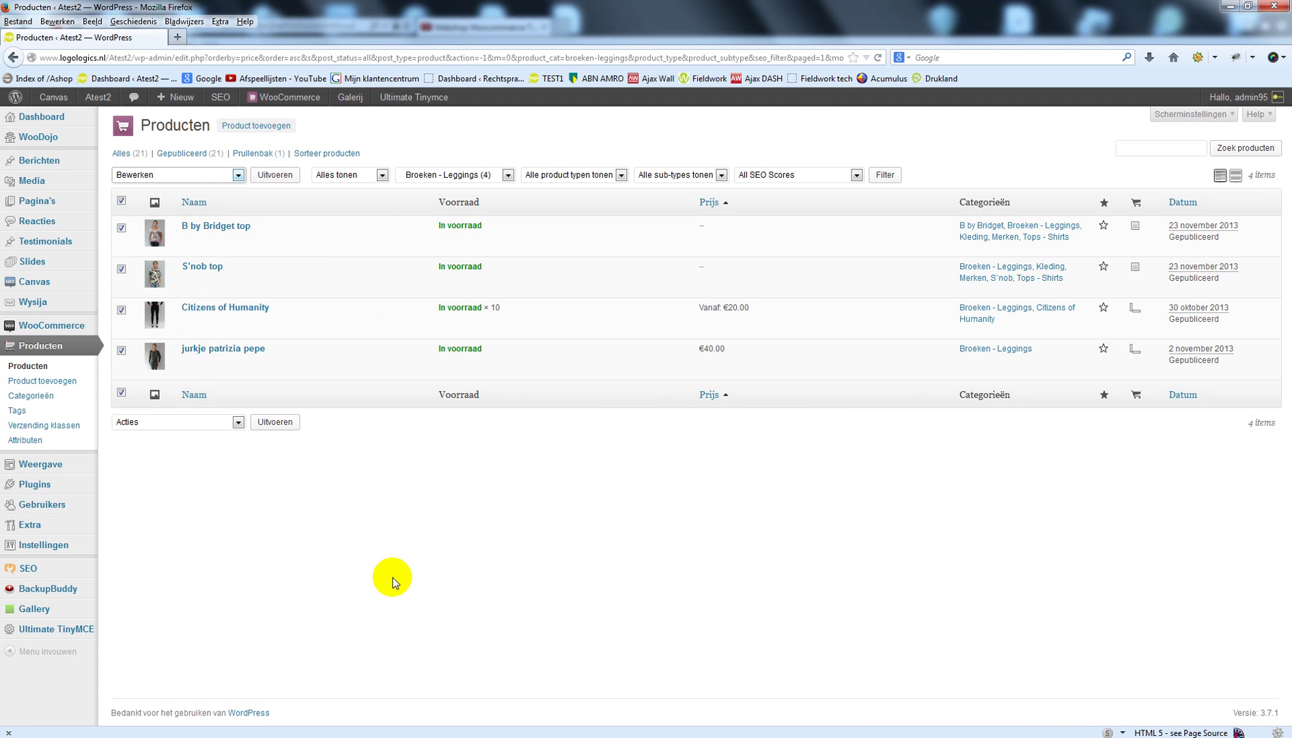
pyautogui.click(885, 175)
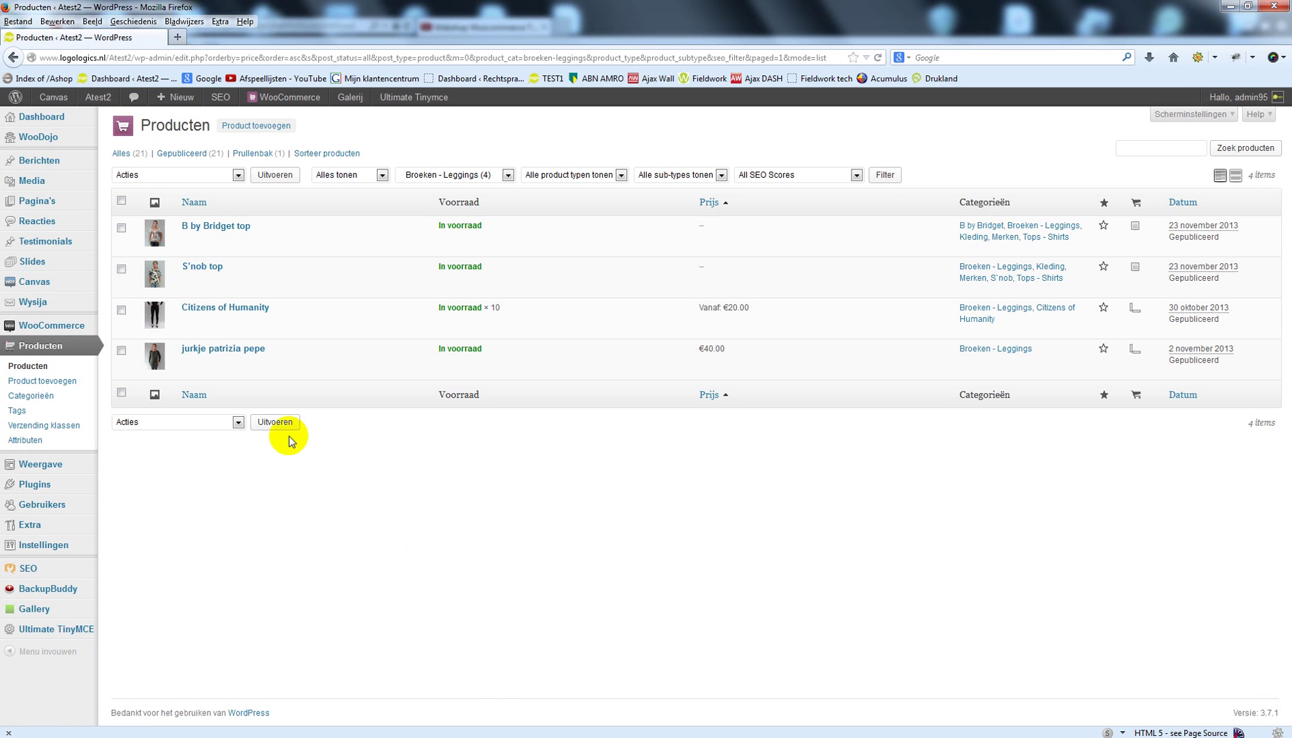
# Open the bulk edit form (Bewerken) for all products in the filtered list
pyautogui.click(236, 175)
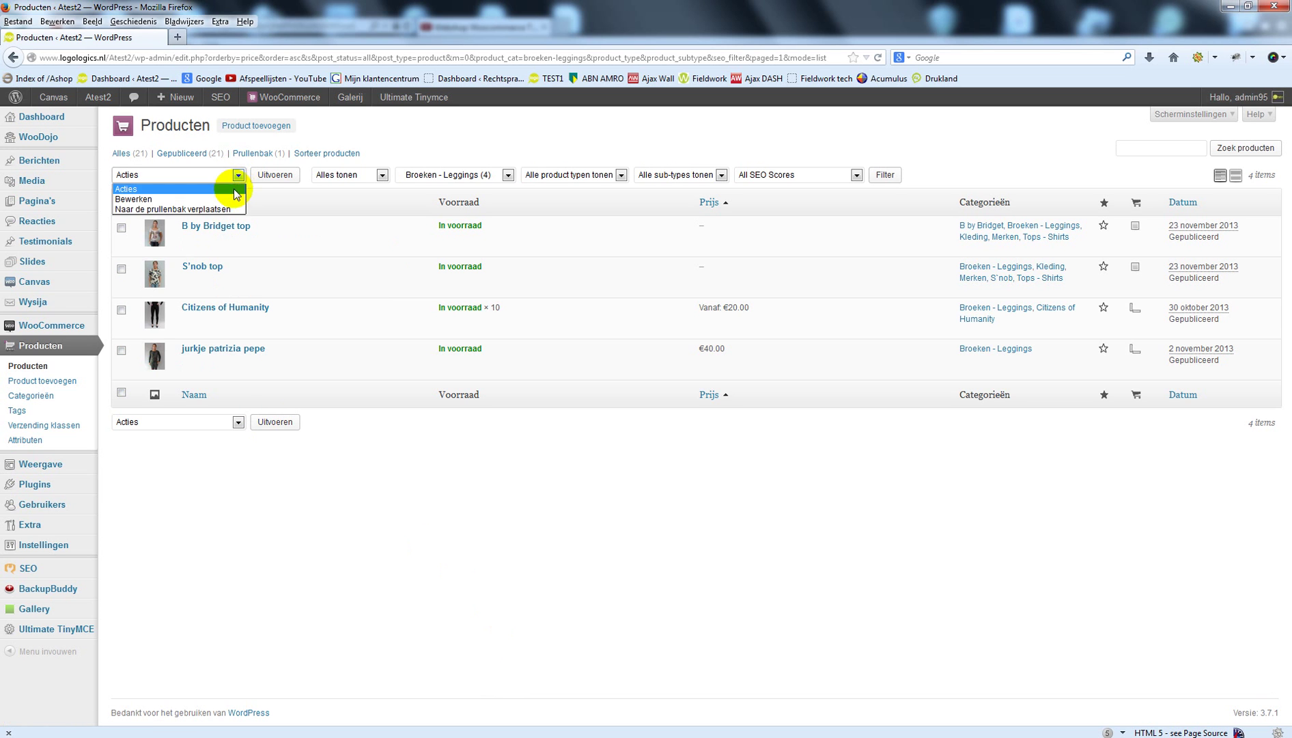
pyautogui.click(232, 199)
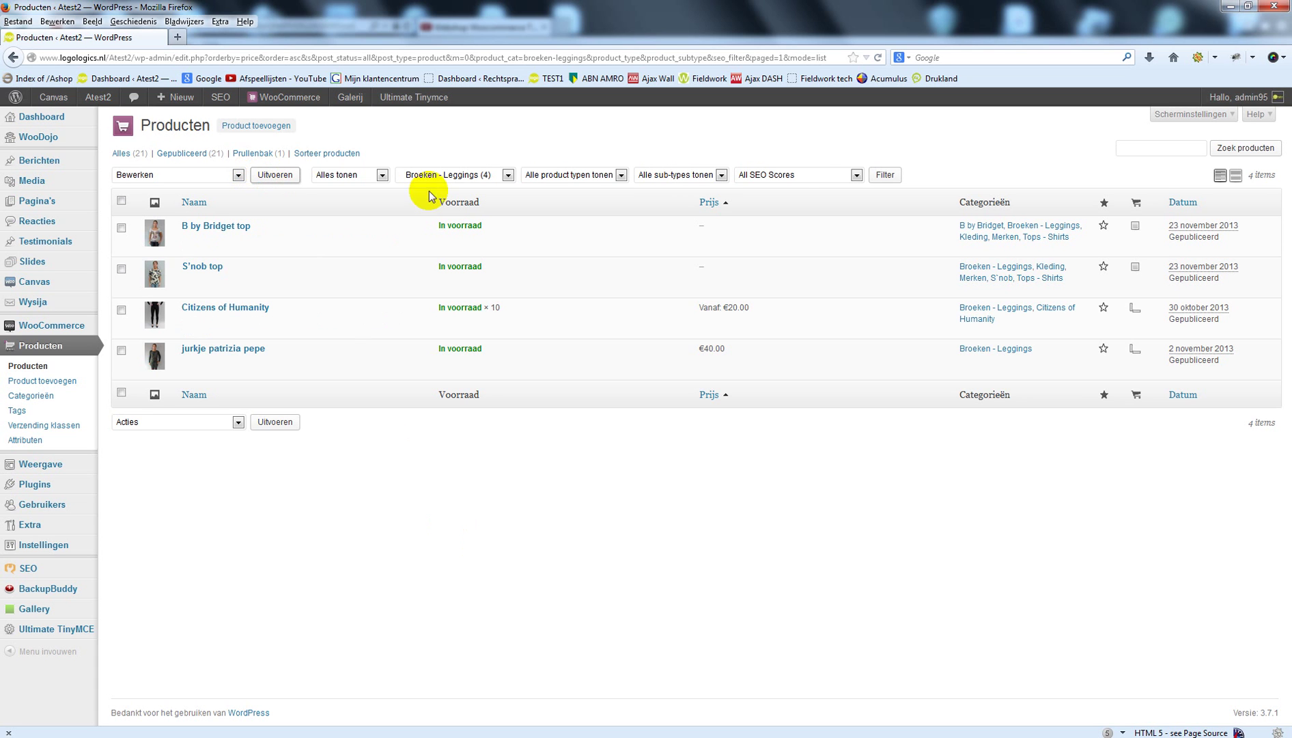
pyautogui.click(286, 179)
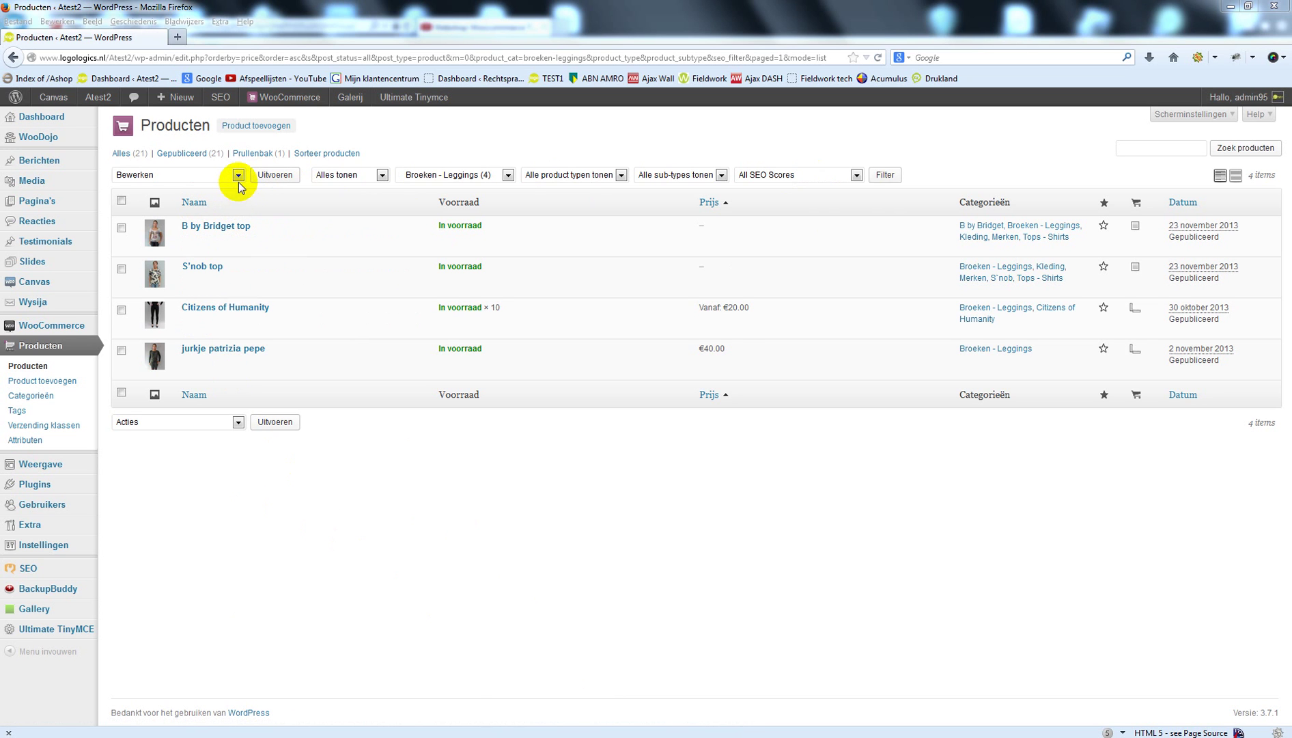
pyautogui.click(122, 200)
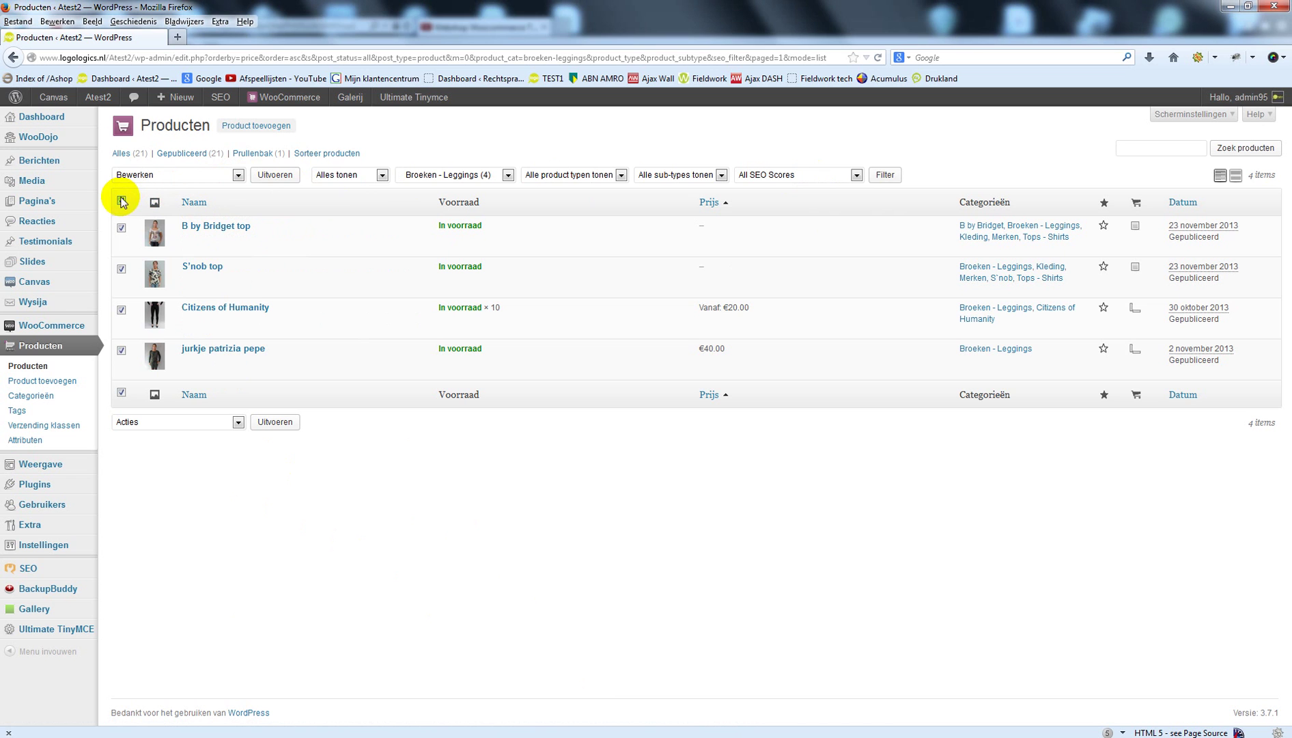
pyautogui.click(275, 175)
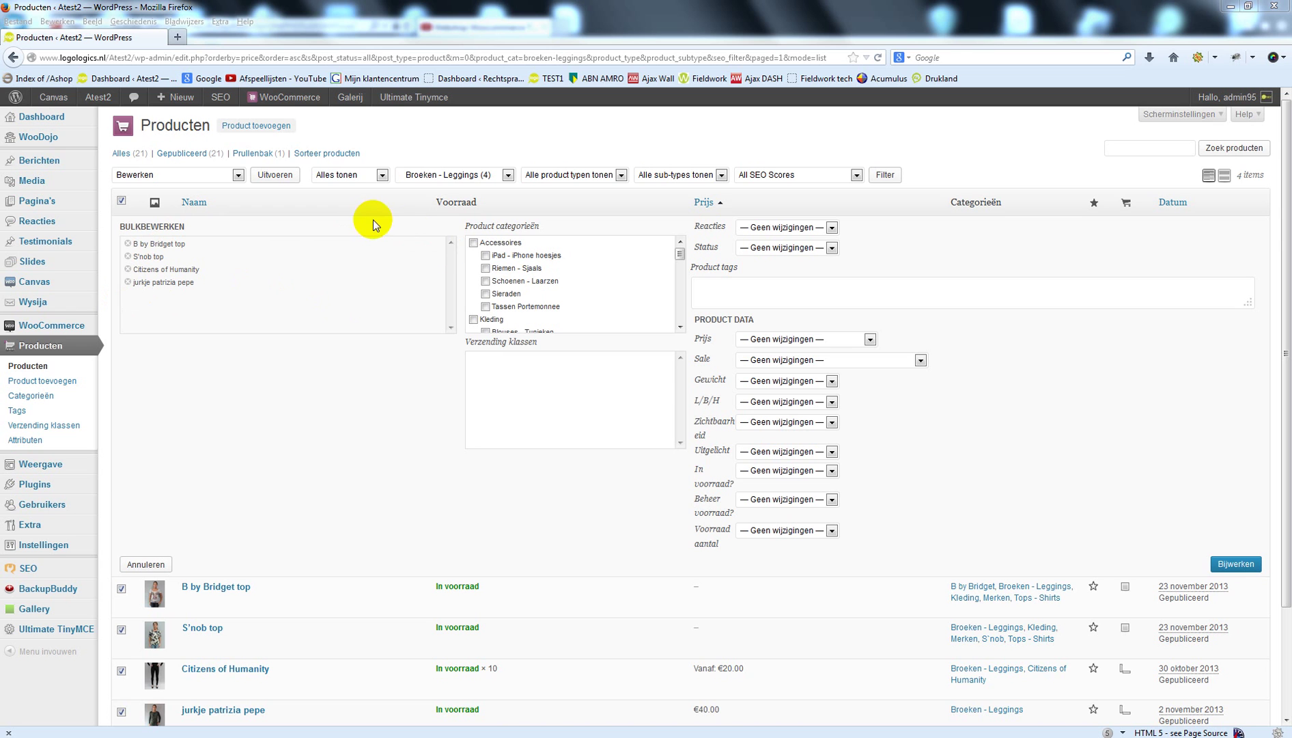
# Assign the product categories Accessoires and Riemen - Sjaals in the bulk edit form, and deselect both again
pyautogui.click(474, 243)
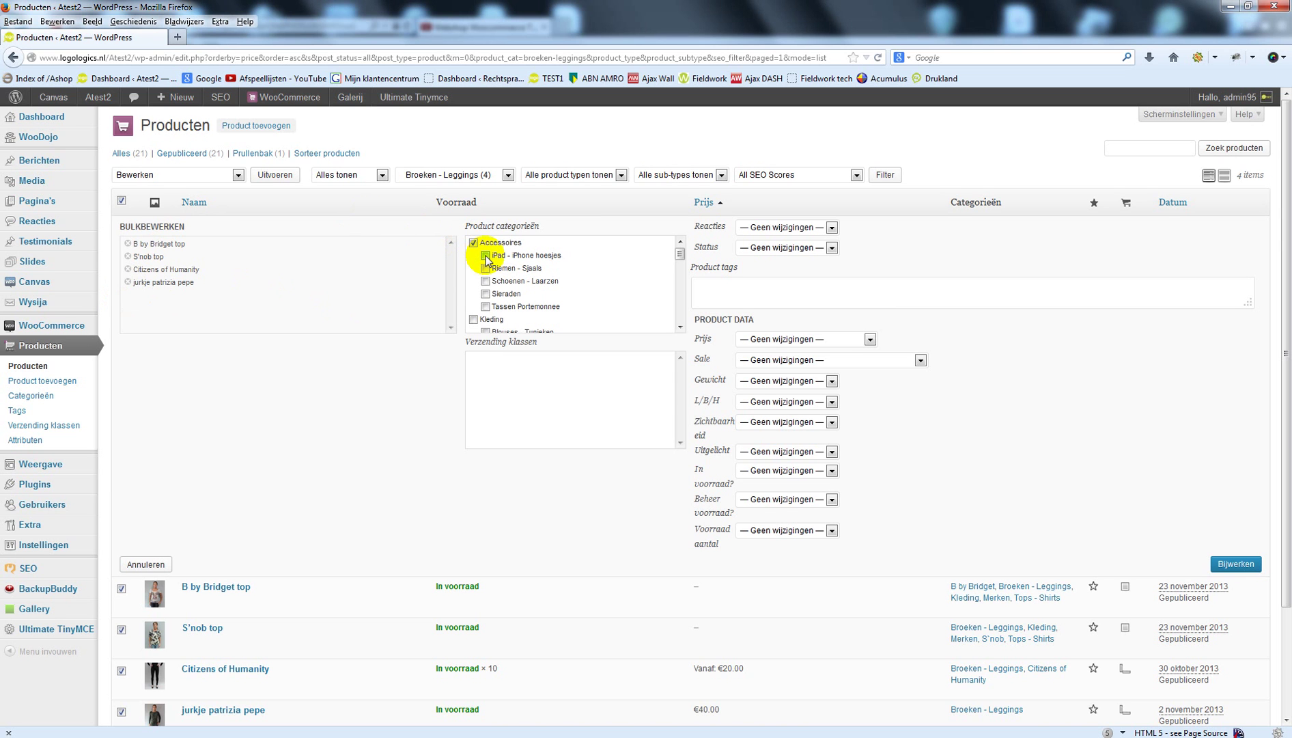
pyautogui.click(484, 268)
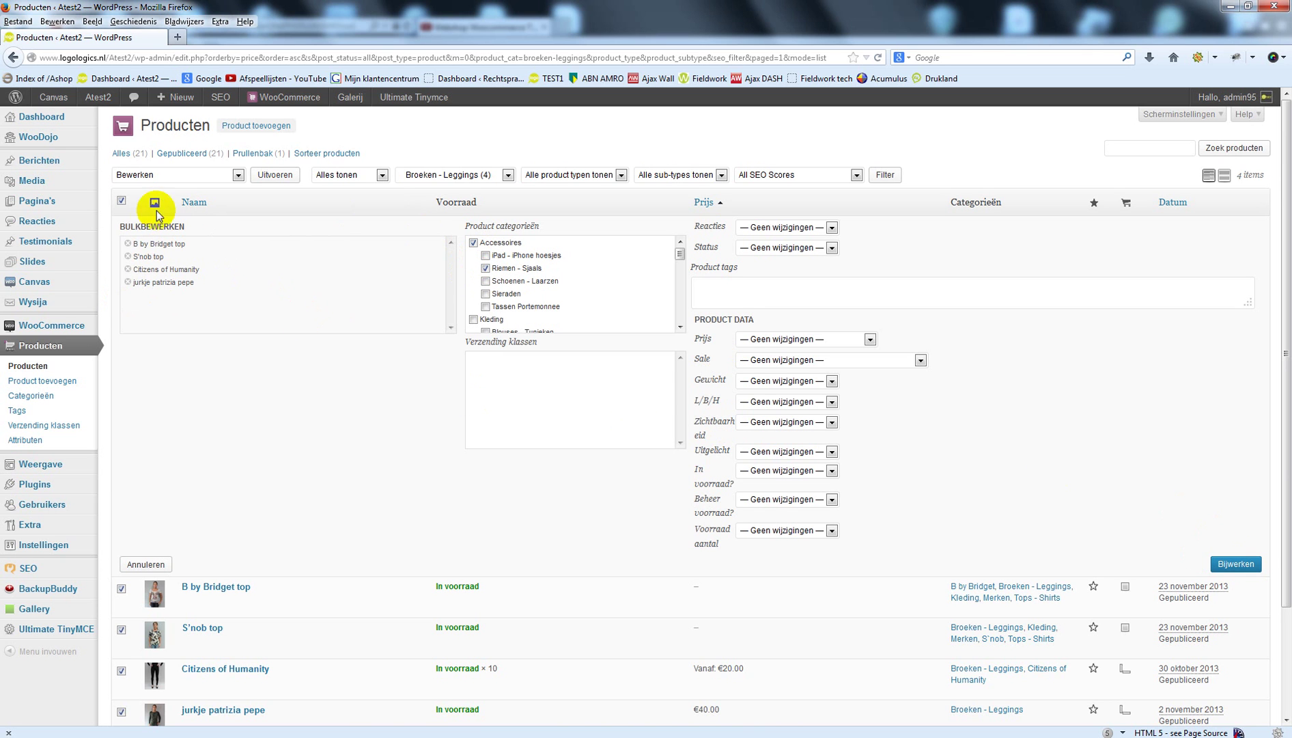
pyautogui.click(474, 242)
pyautogui.click(485, 267)
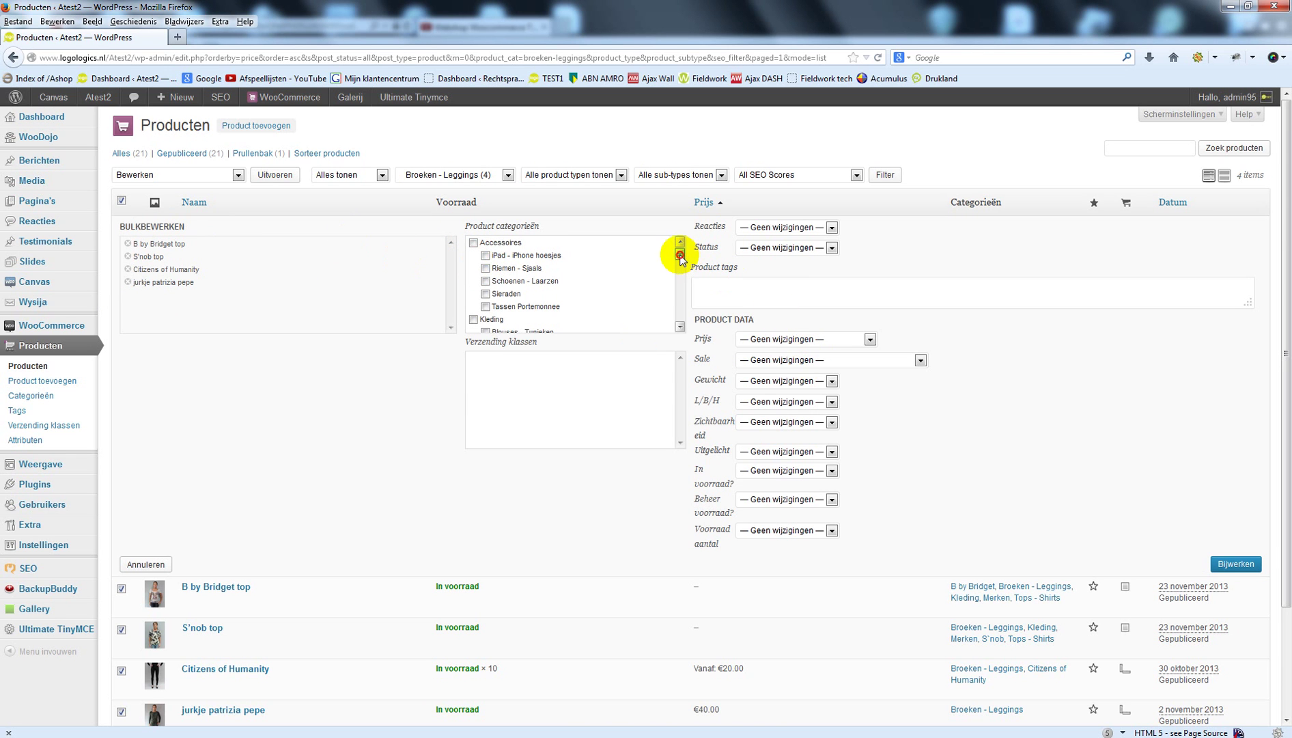
pyautogui.moveTo(679, 254)
pyautogui.mouseDown()
pyautogui.moveTo(679, 325)
pyautogui.moveTo(675, 247)
pyautogui.mouseUp()
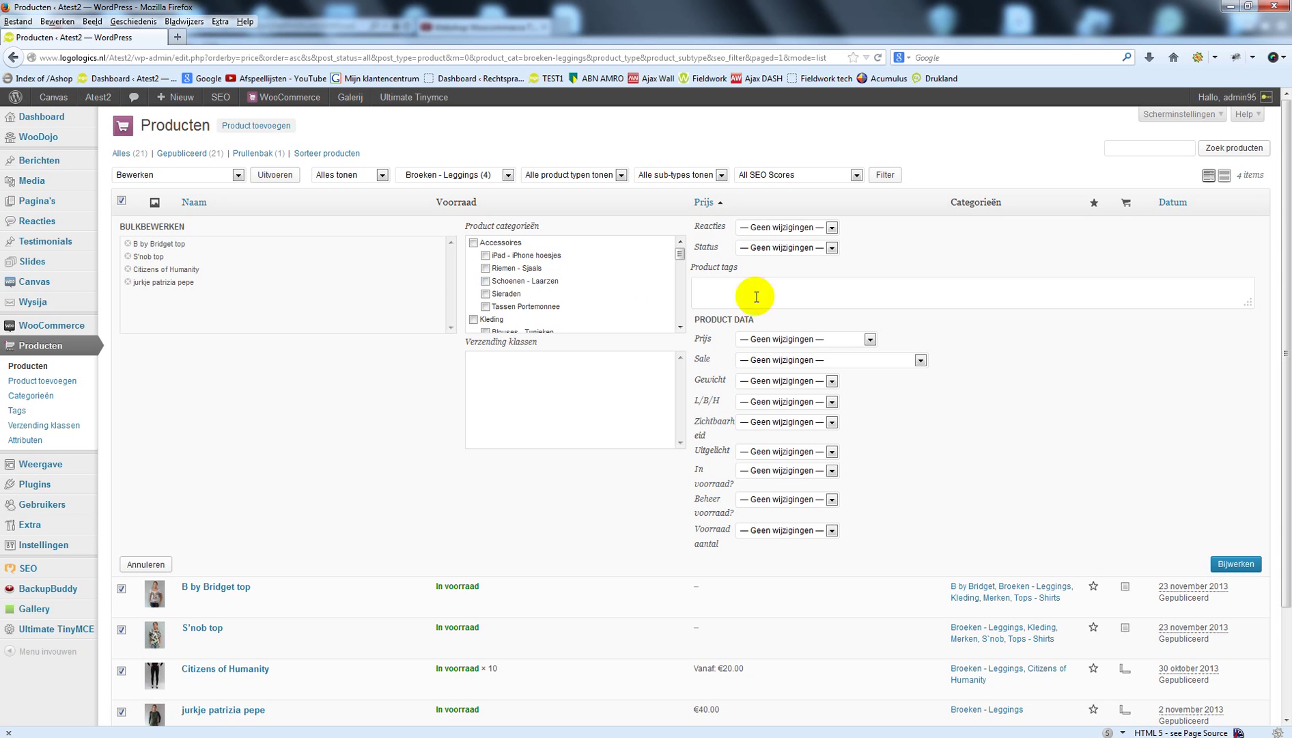
# In the bulk edit form, set Reacties to Toestaan and choose Geen wijzigingen for Status
pyautogui.click(832, 229)
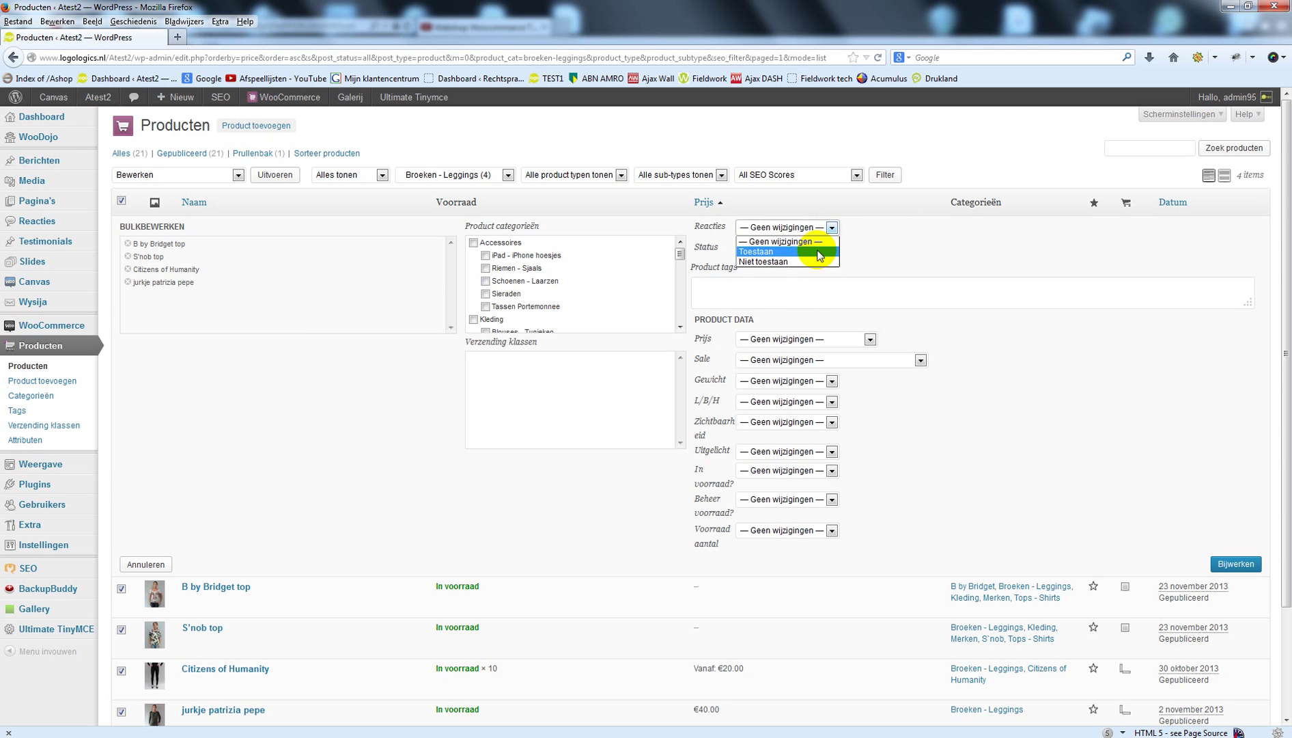
pyautogui.click(819, 253)
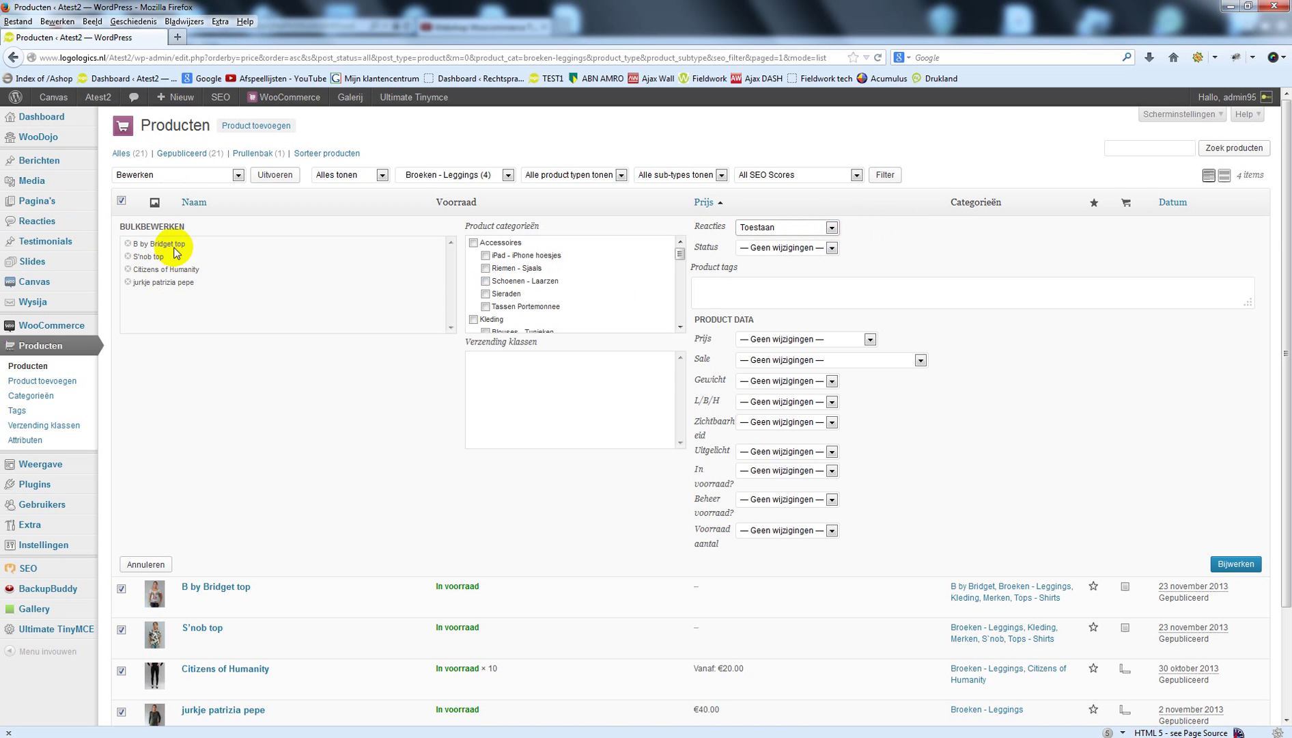
pyautogui.click(832, 248)
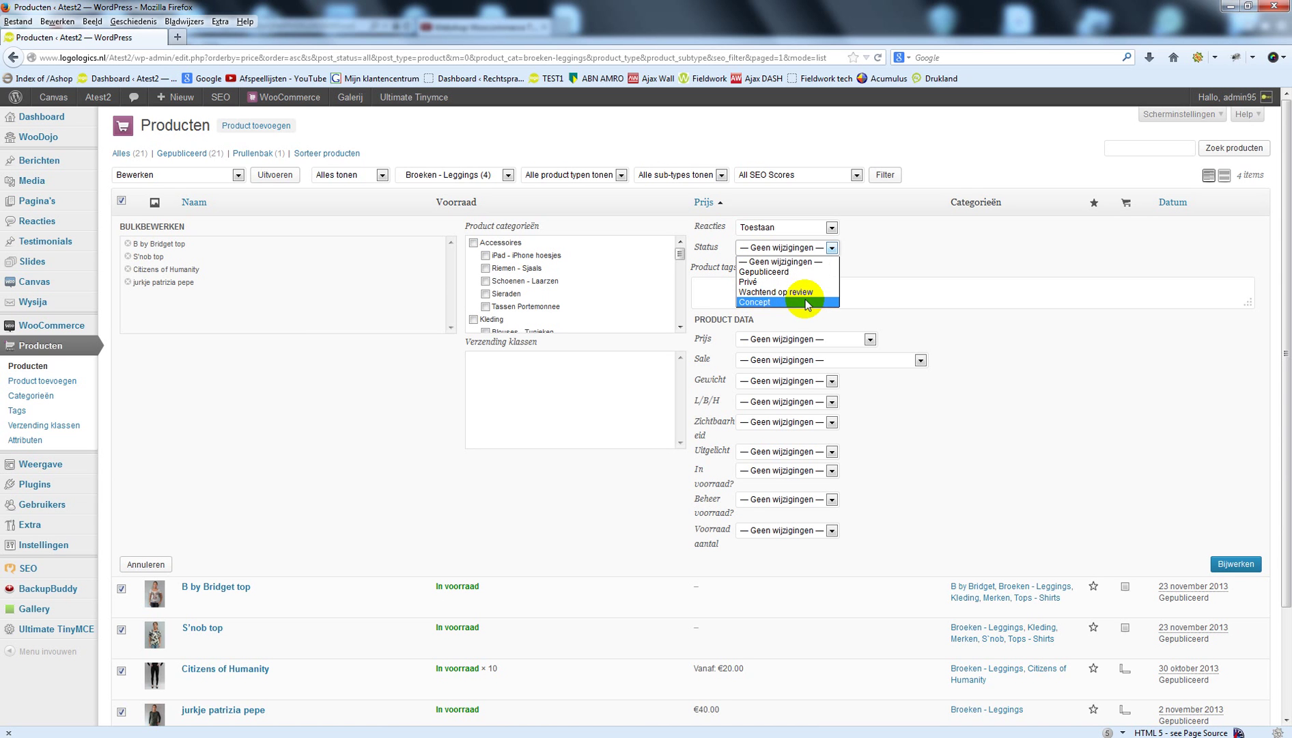
pyautogui.click(795, 261)
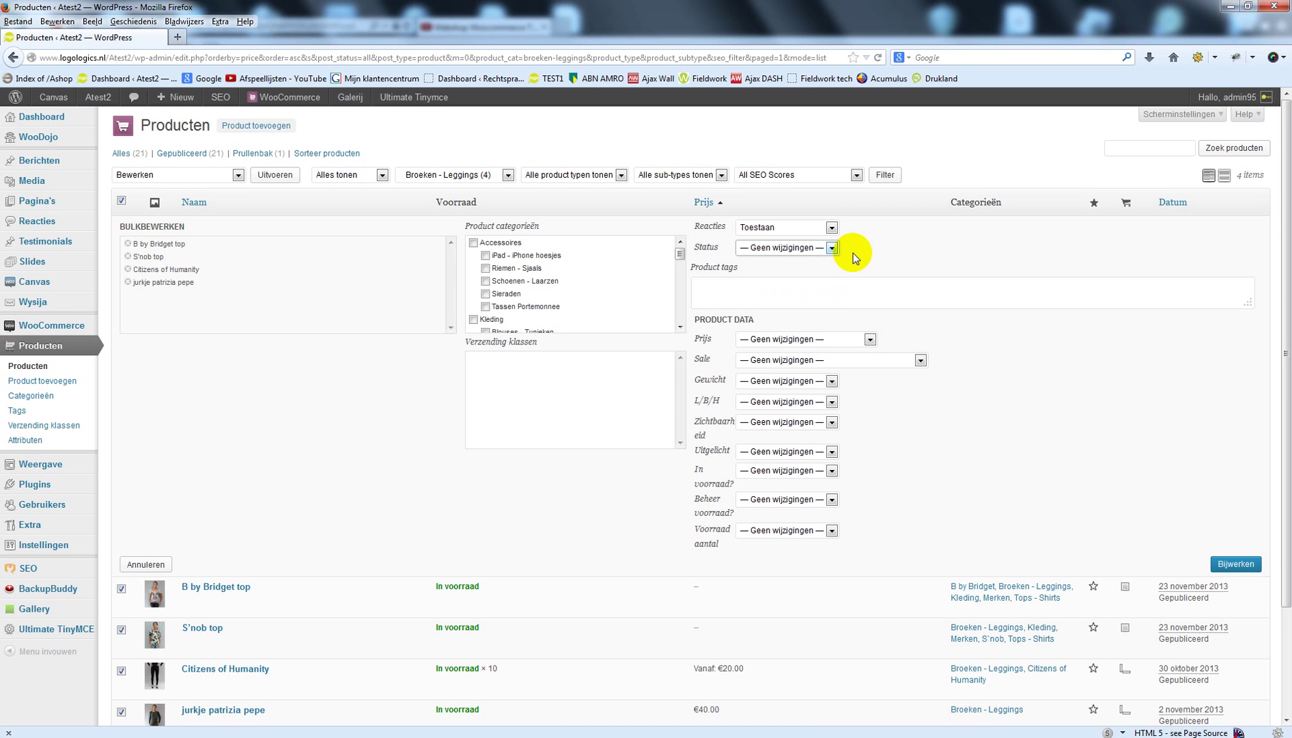
# In the bulk edit form, set Prijs to Verlagen met (vast bedrag of %) with a value of 15%
pyautogui.click(741, 287)
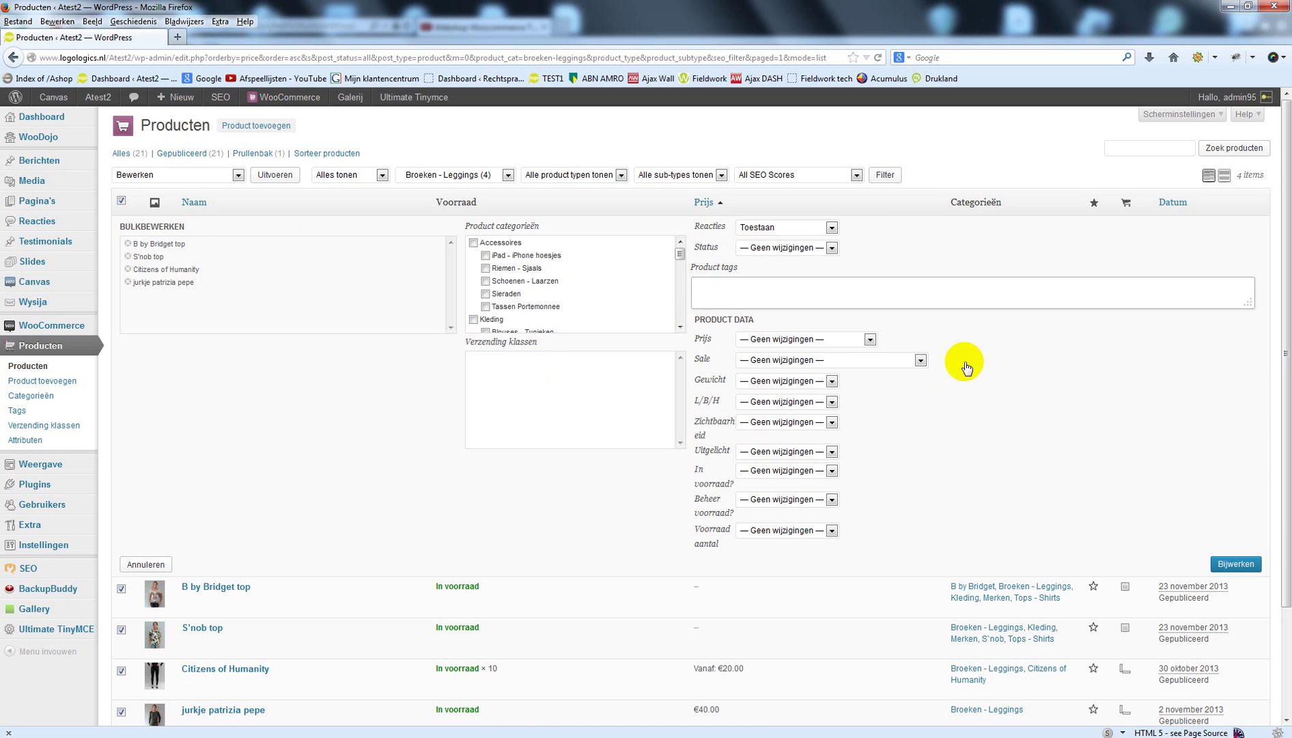
pyautogui.click(870, 338)
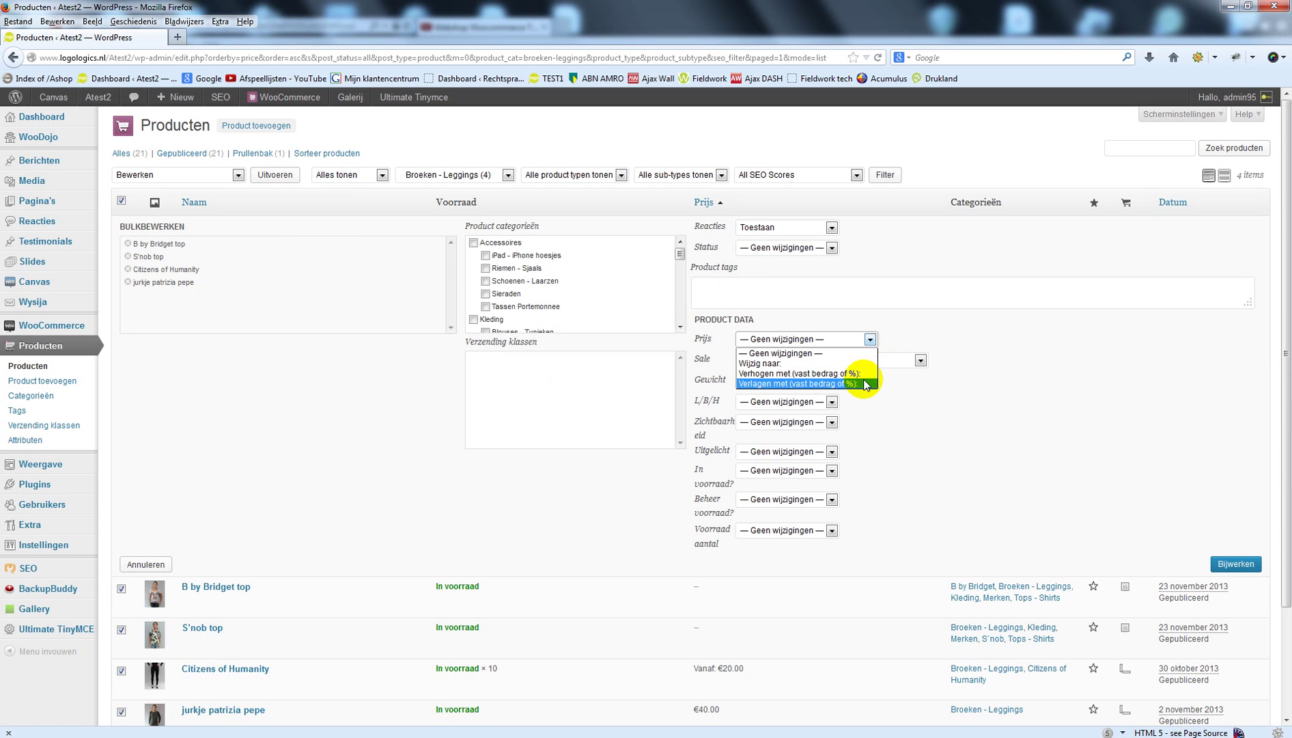
pyautogui.click(863, 363)
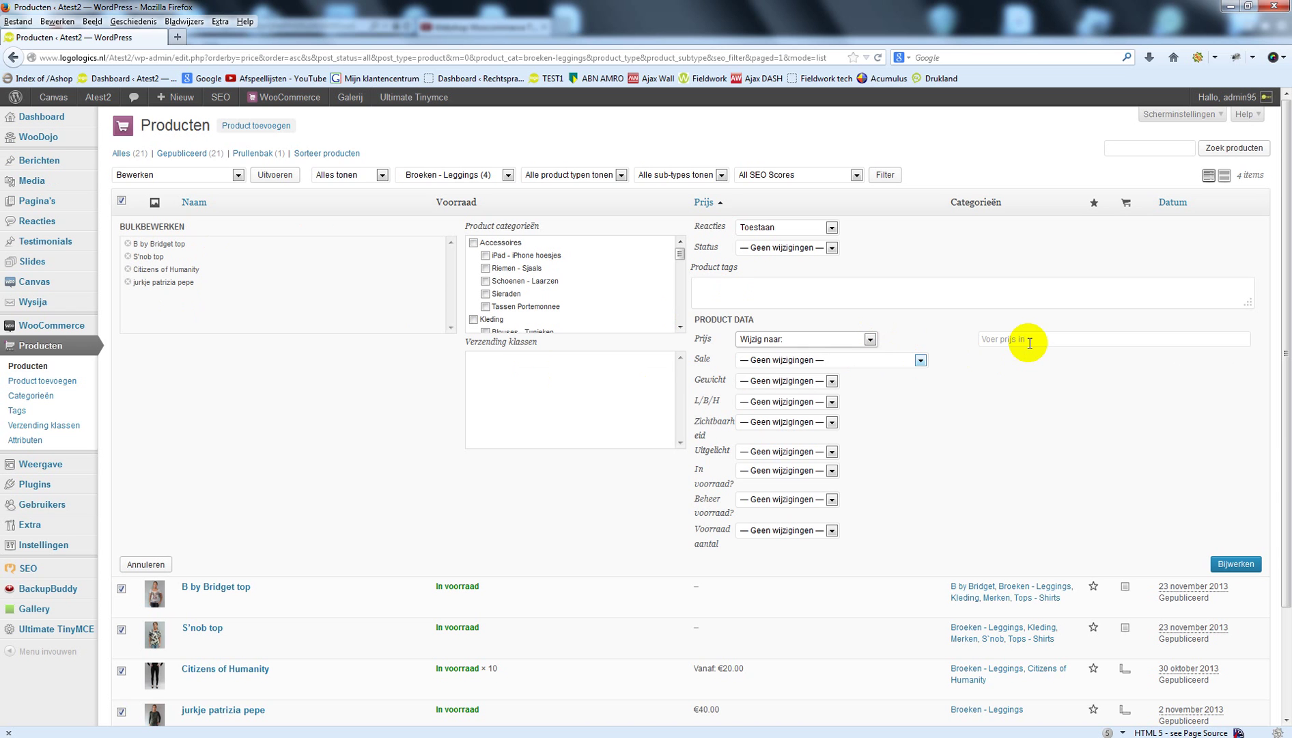
pyautogui.click(869, 342)
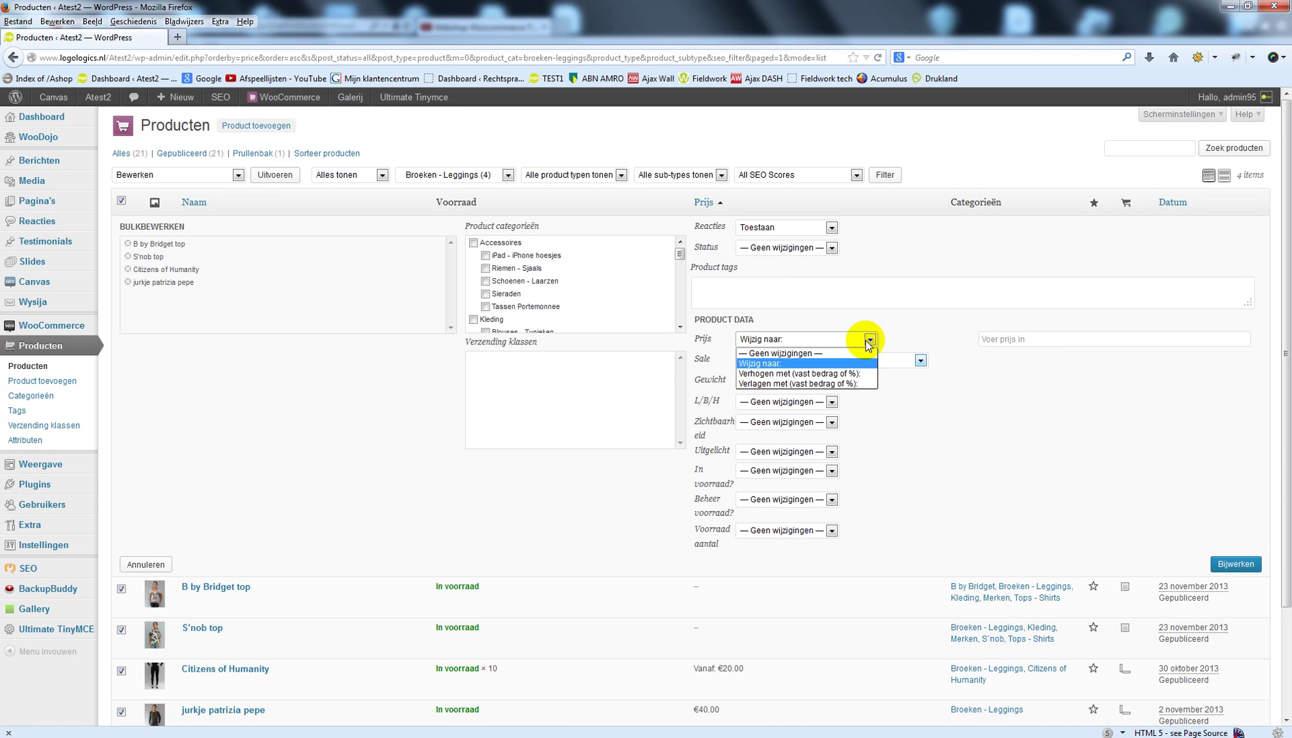
pyautogui.click(859, 384)
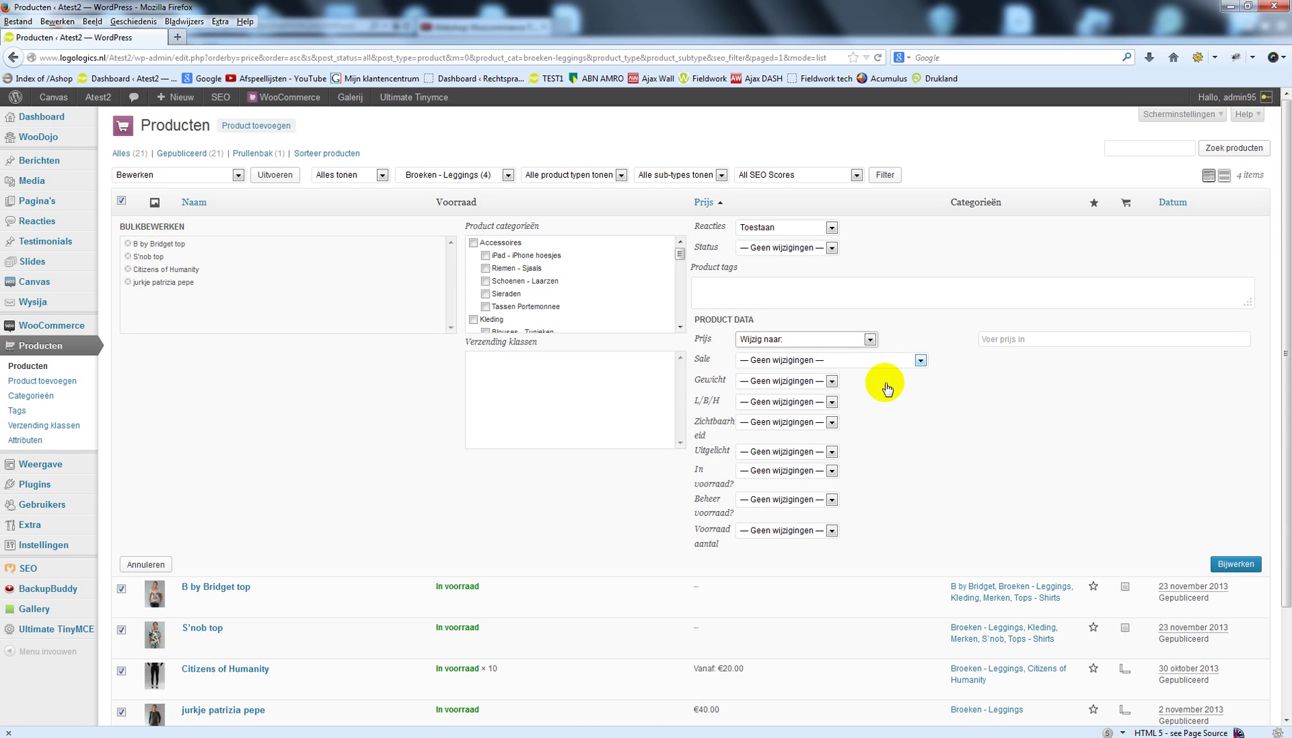
pyautogui.click(1001, 342)
pyautogui.write('1')
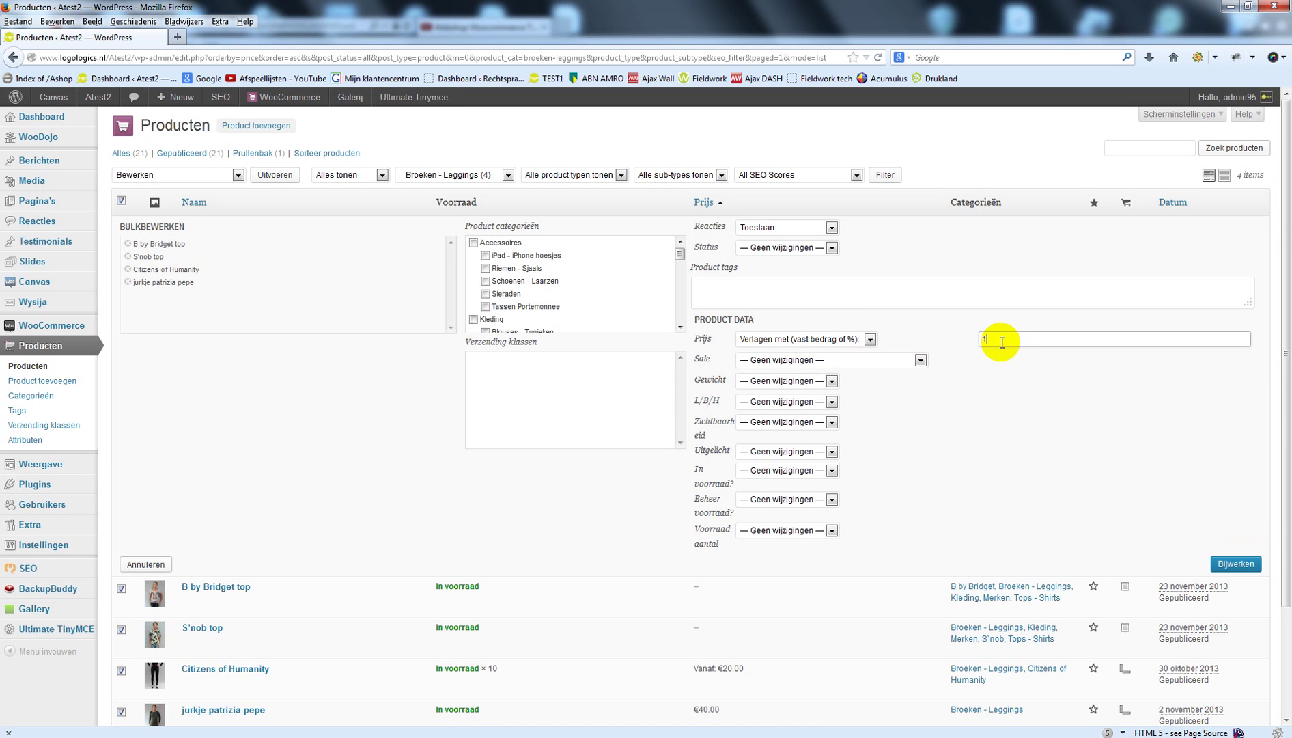
pyautogui.write('5%')
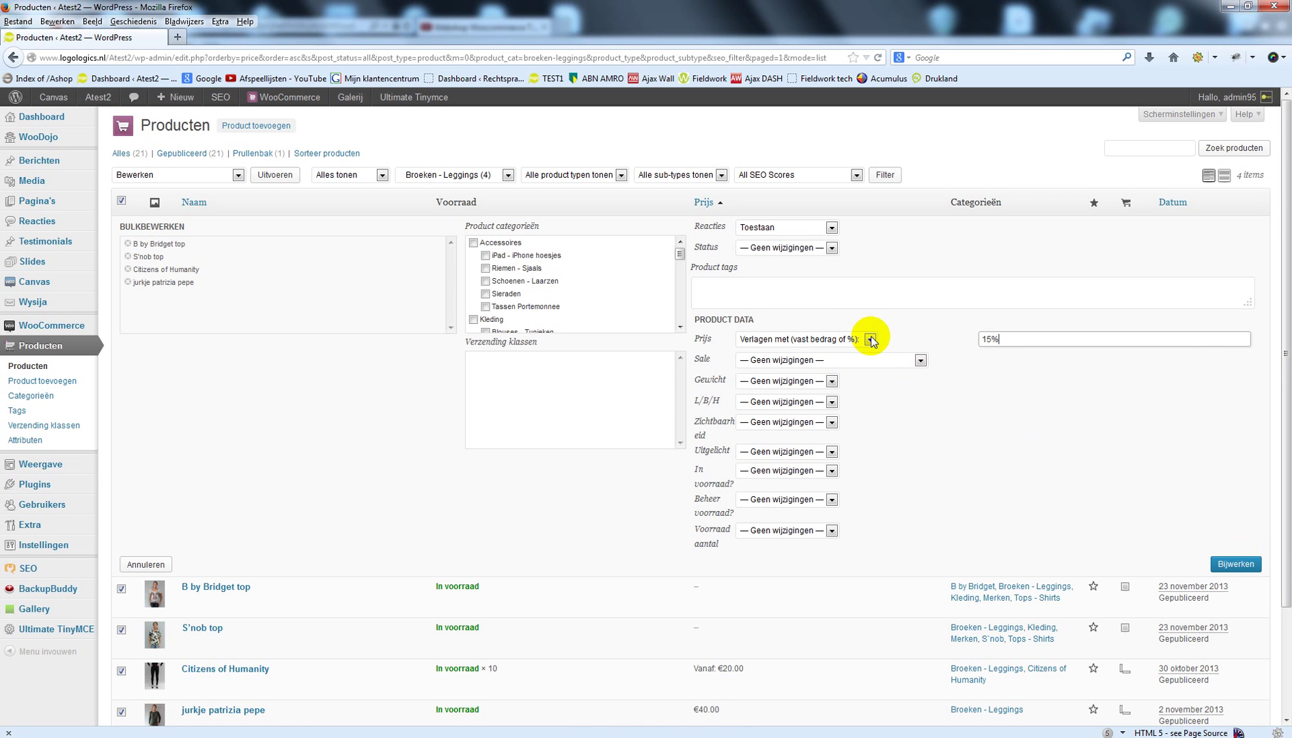
# Check the Sale options in the bulk edit form and reset Prijs to Geen wijzigingen
pyautogui.click(920, 360)
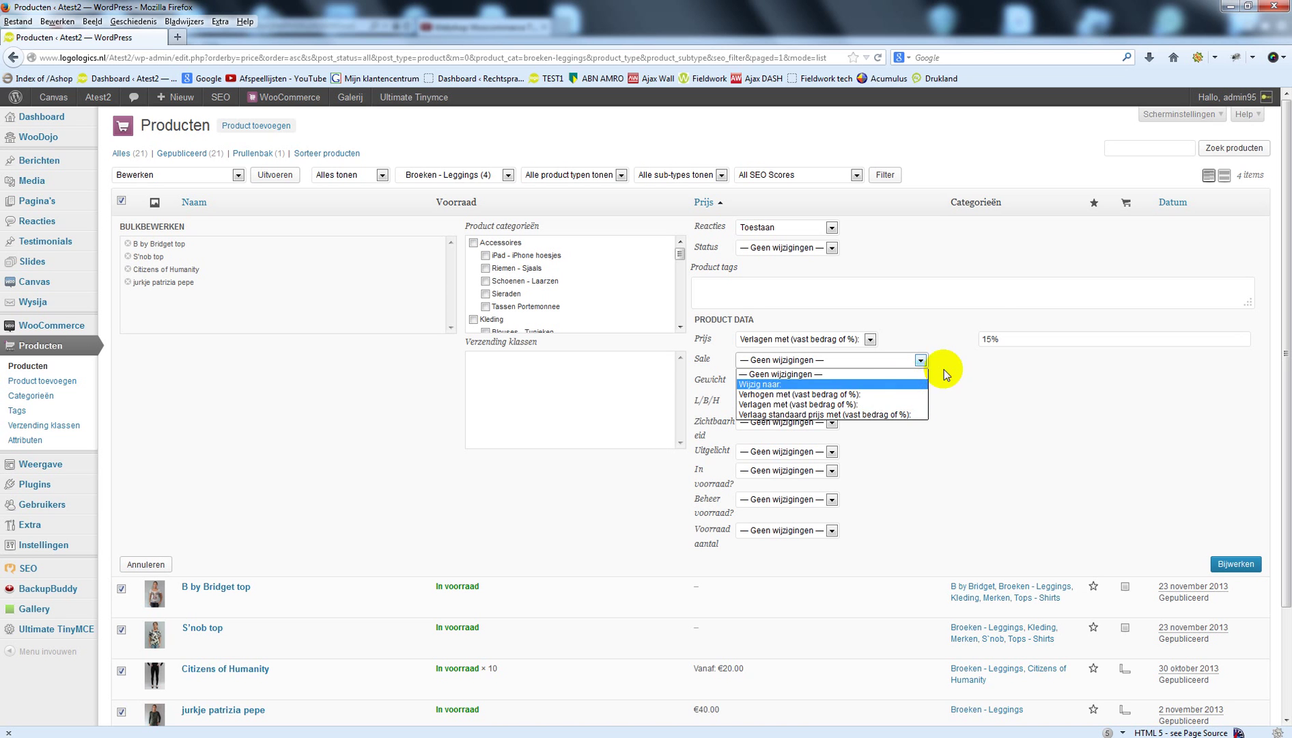
pyautogui.click(905, 362)
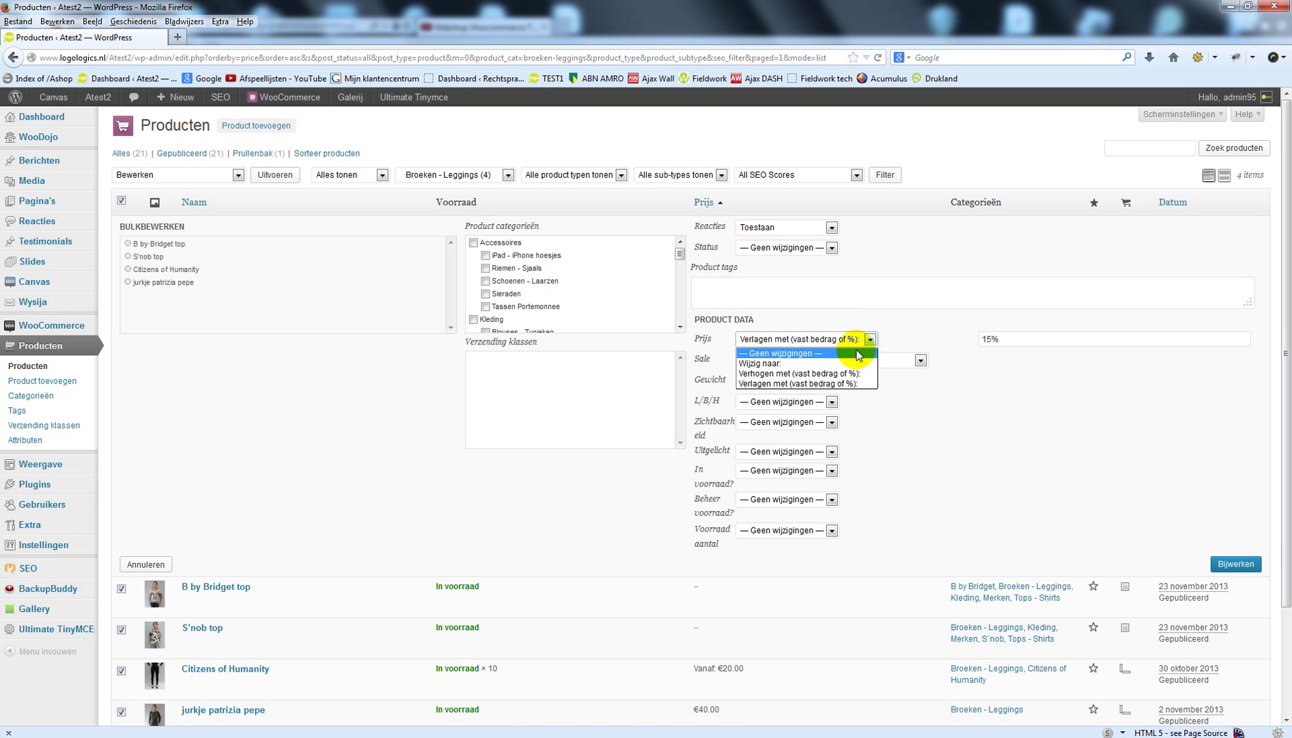
pyautogui.click(864, 351)
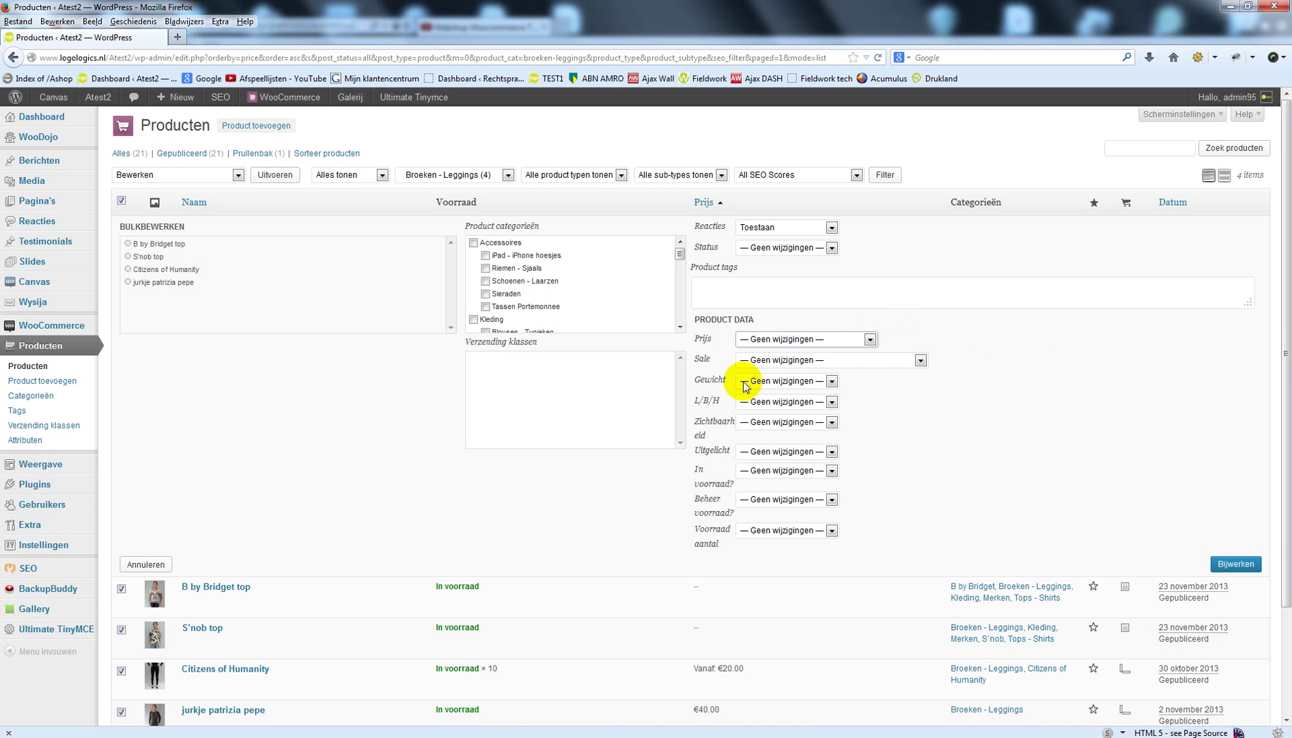
# Examine the available options for Zichtbaarheid, Status, In voorraad? and Beheer voorraad? in the bulk edit form
pyautogui.click(832, 424)
pyautogui.click(833, 424)
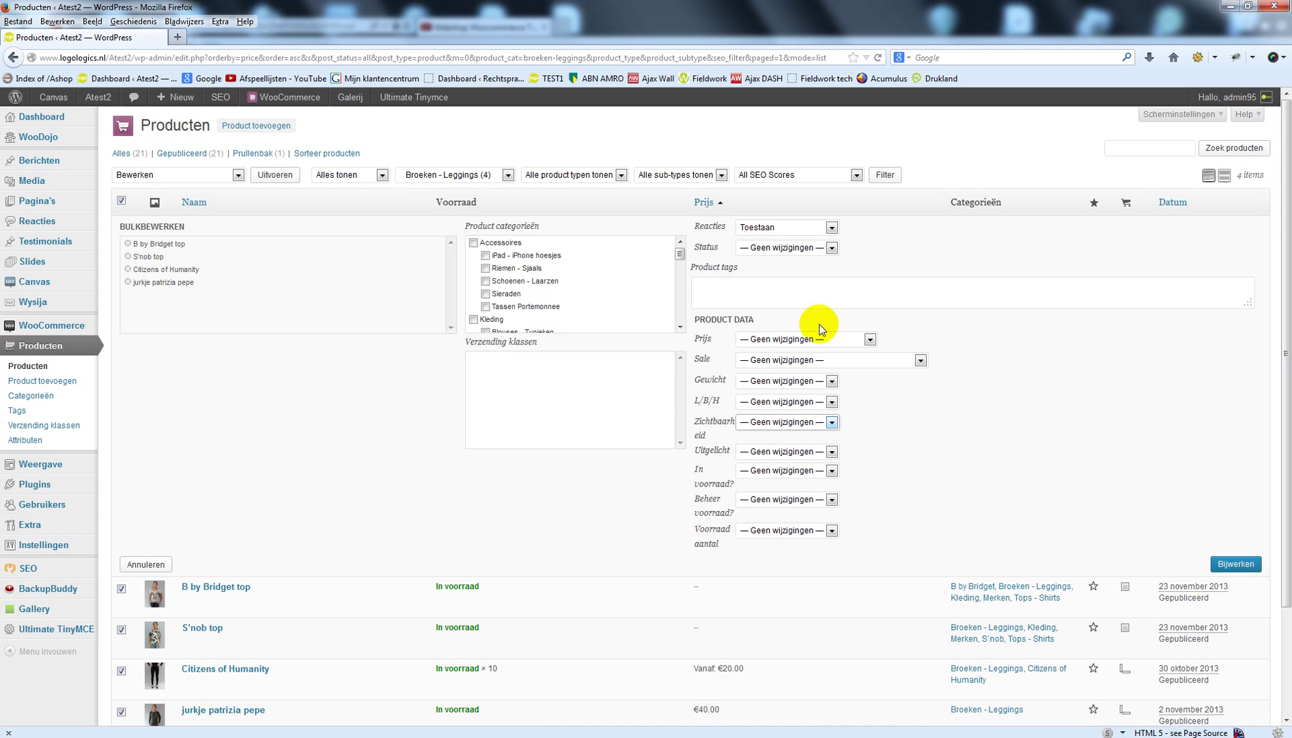
pyautogui.click(831, 250)
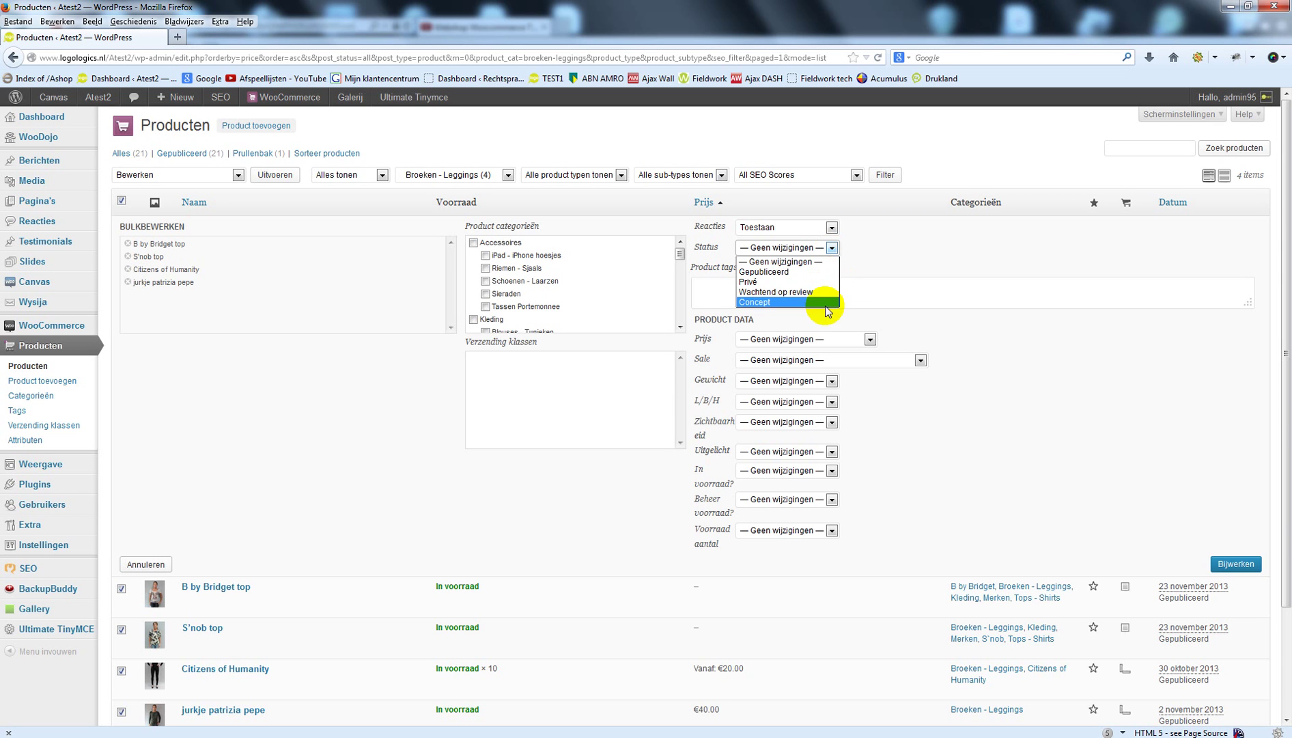
pyautogui.click(882, 248)
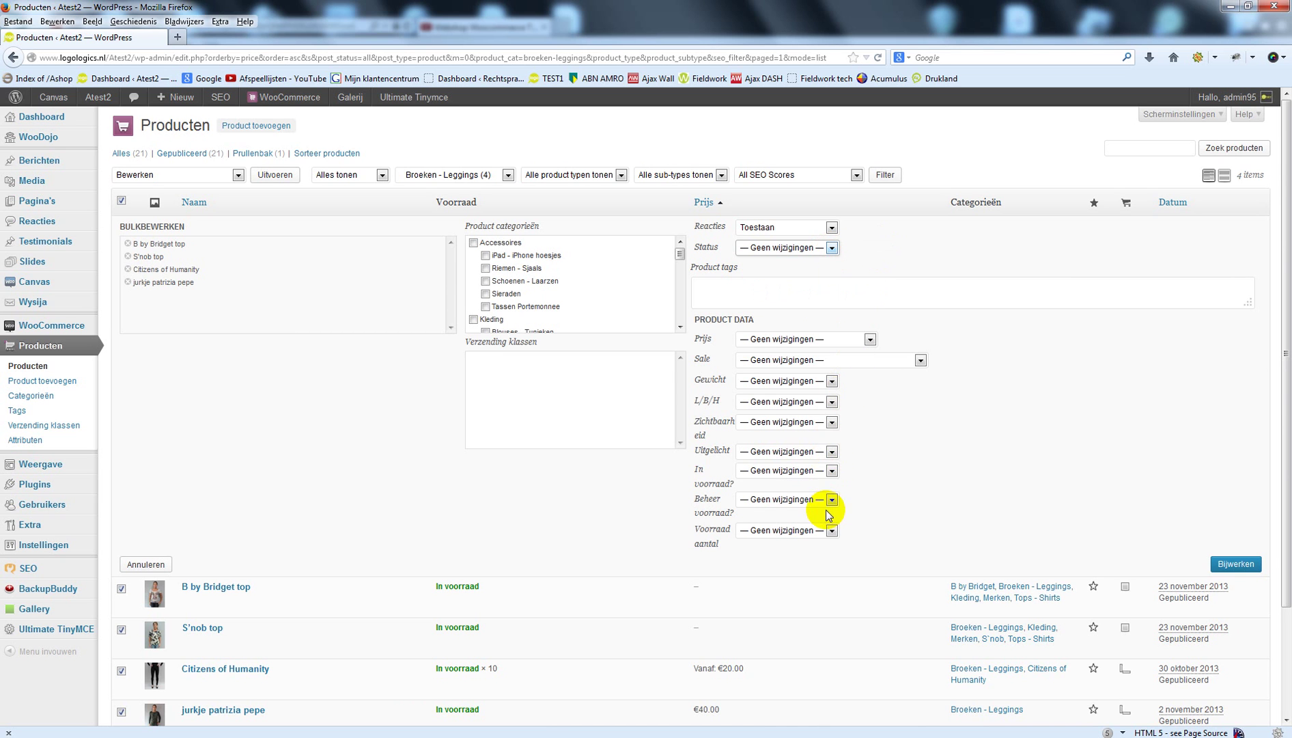
pyautogui.click(833, 423)
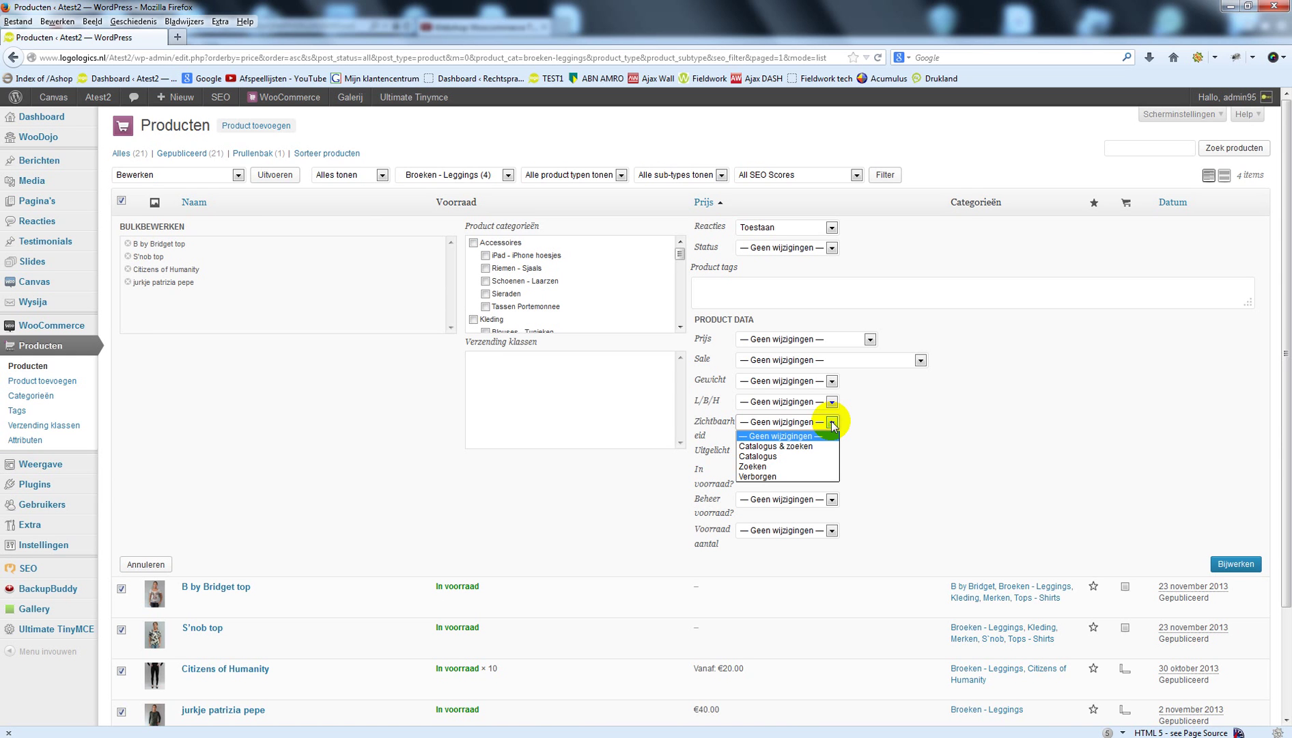
pyautogui.click(833, 423)
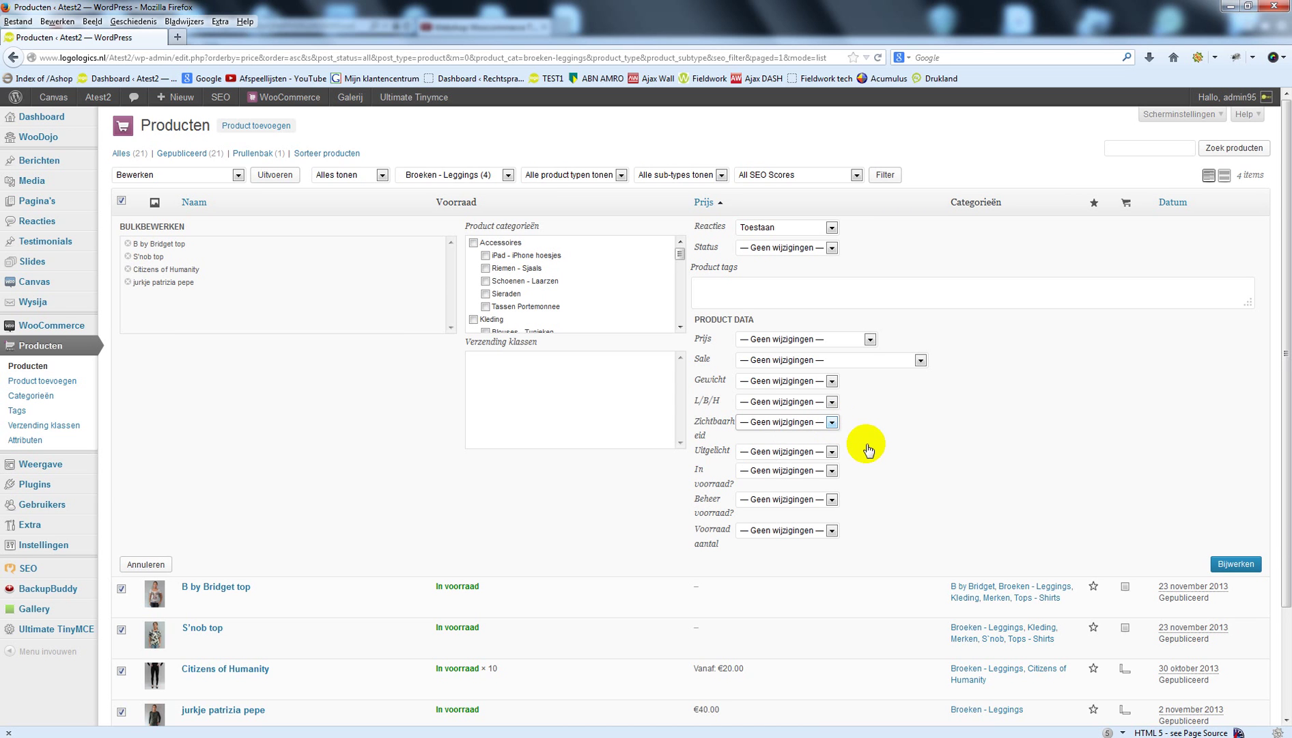
pyautogui.click(833, 472)
pyautogui.click(832, 471)
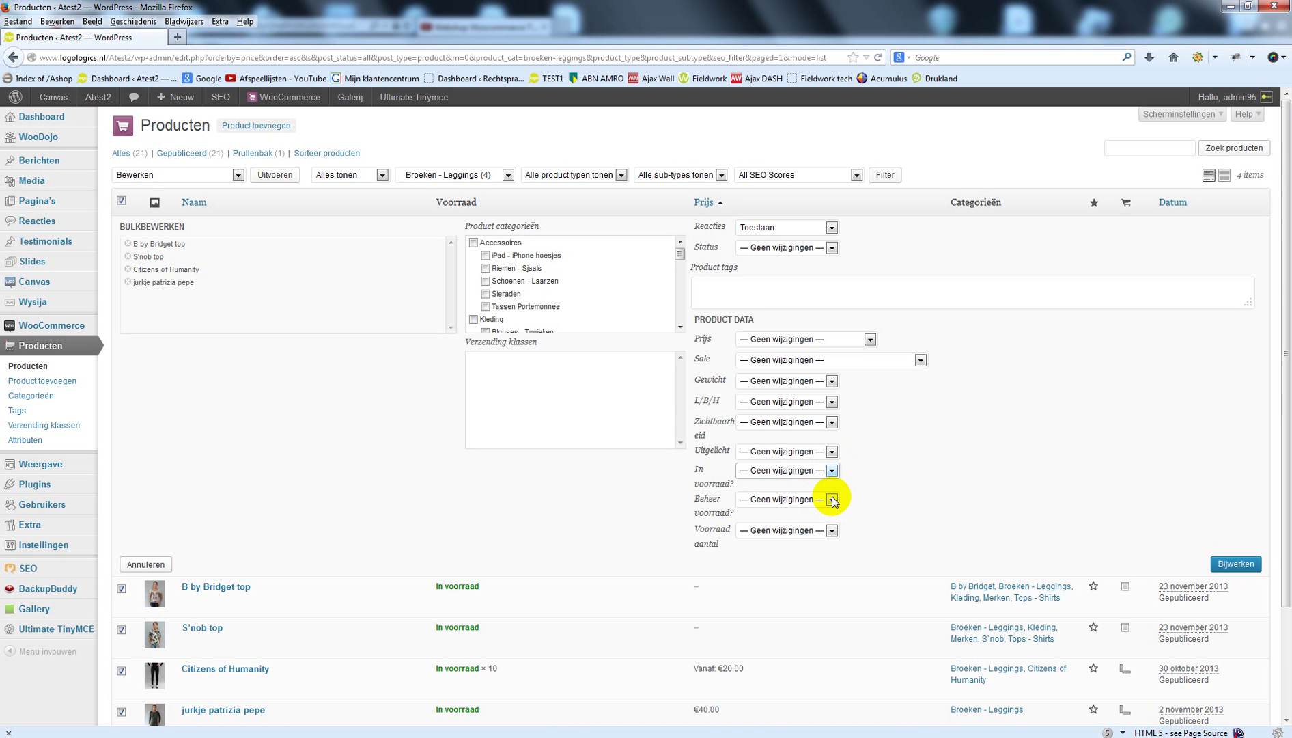
pyautogui.click(833, 500)
pyautogui.click(834, 501)
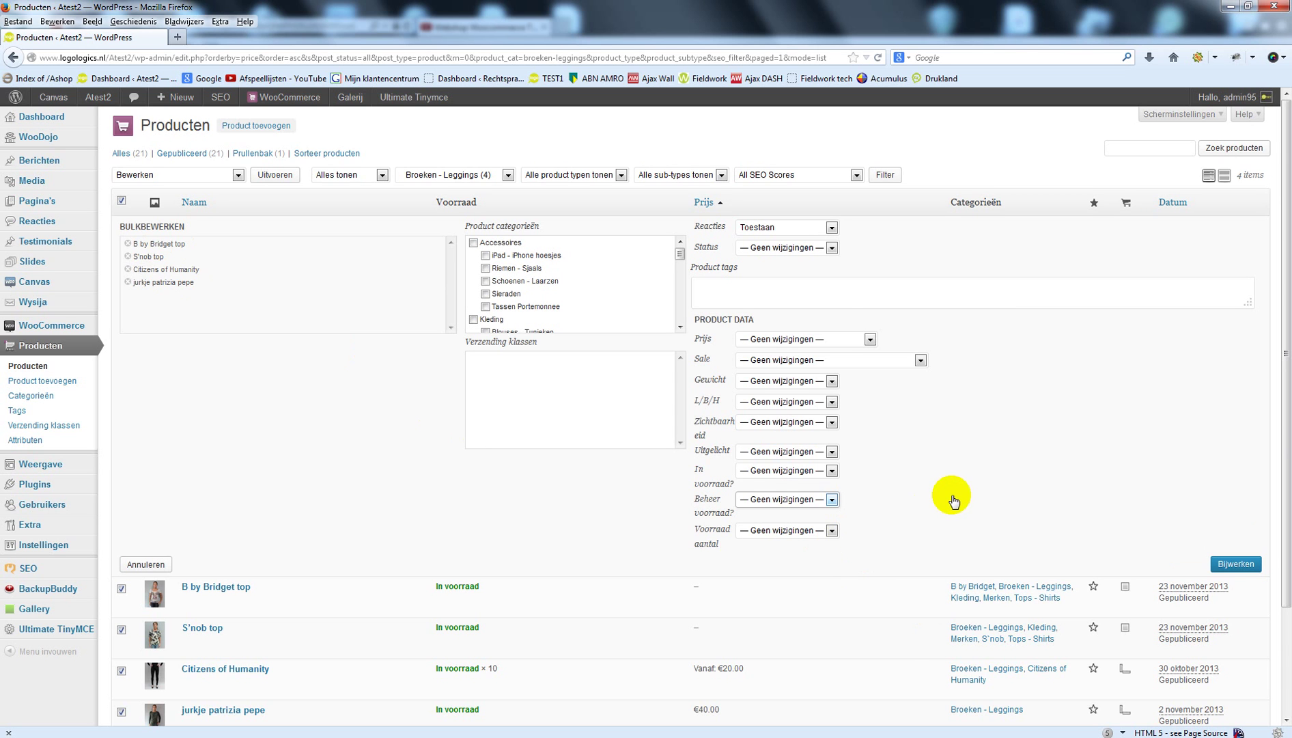
# Apply the bulk edit to all selected Broeken - Leggings products
pyautogui.click(1232, 565)
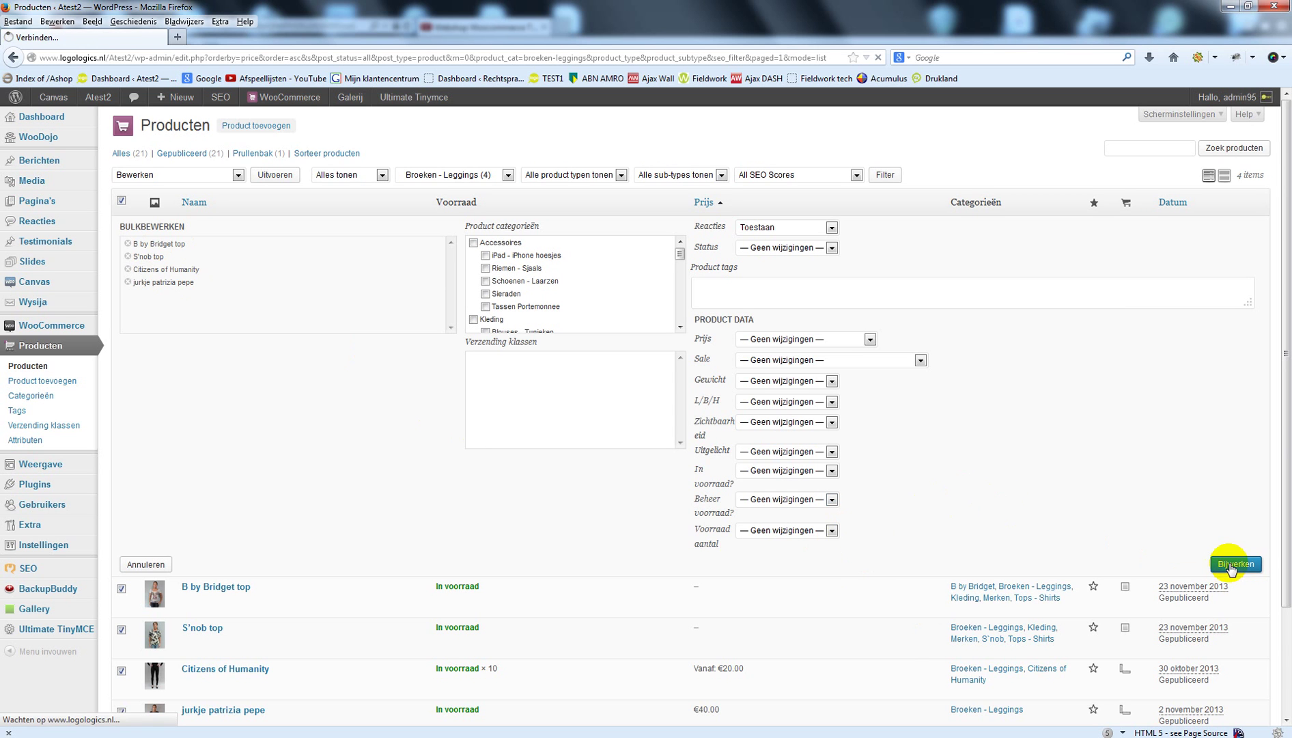